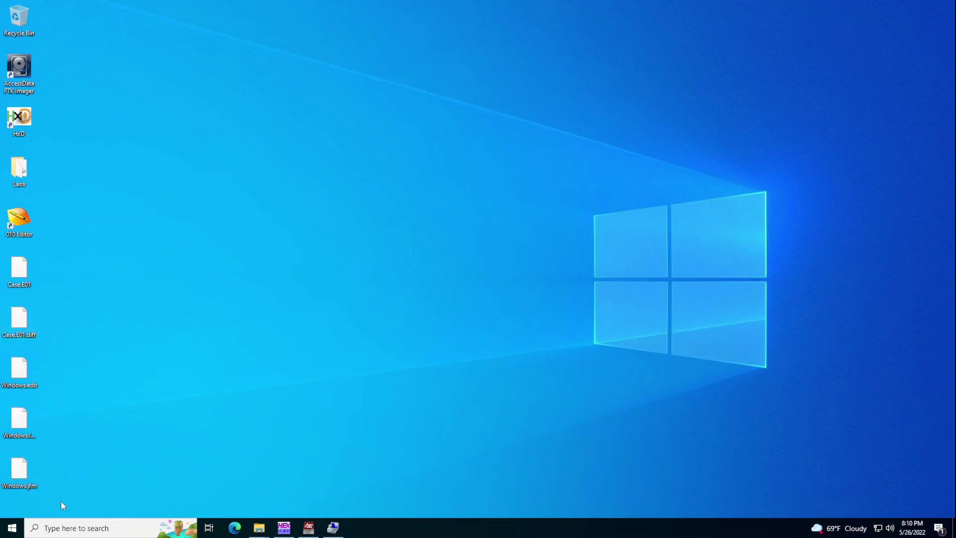
Create a new desktop folder named 'edb' next to the forensic case files.
left_click_drag(63, 505, 9, 362)
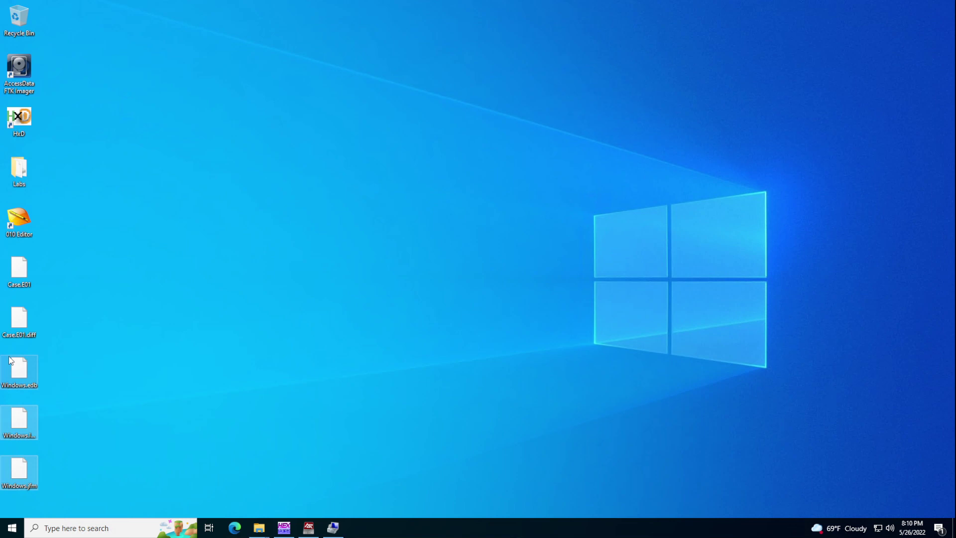
right_click(118, 324)
mouse_move(142, 393)
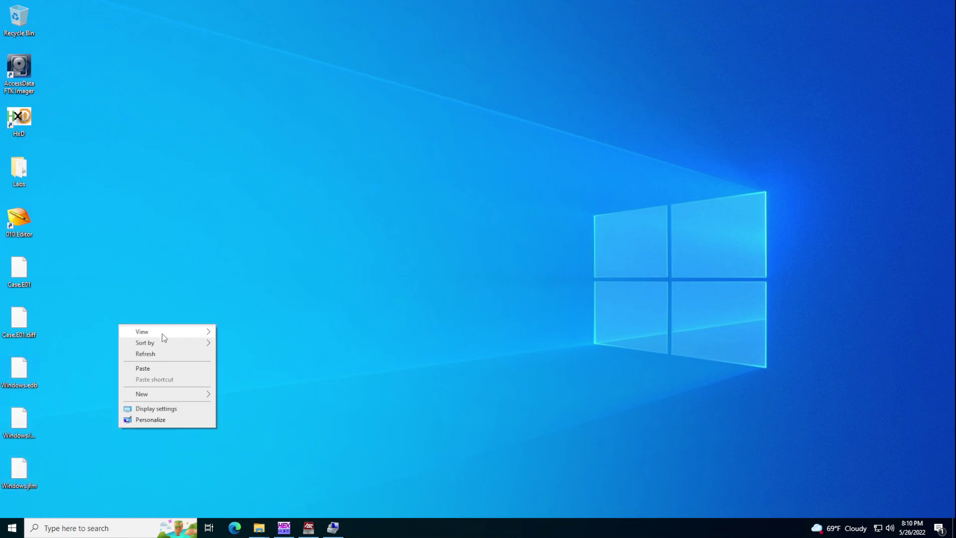
left_click(222, 395)
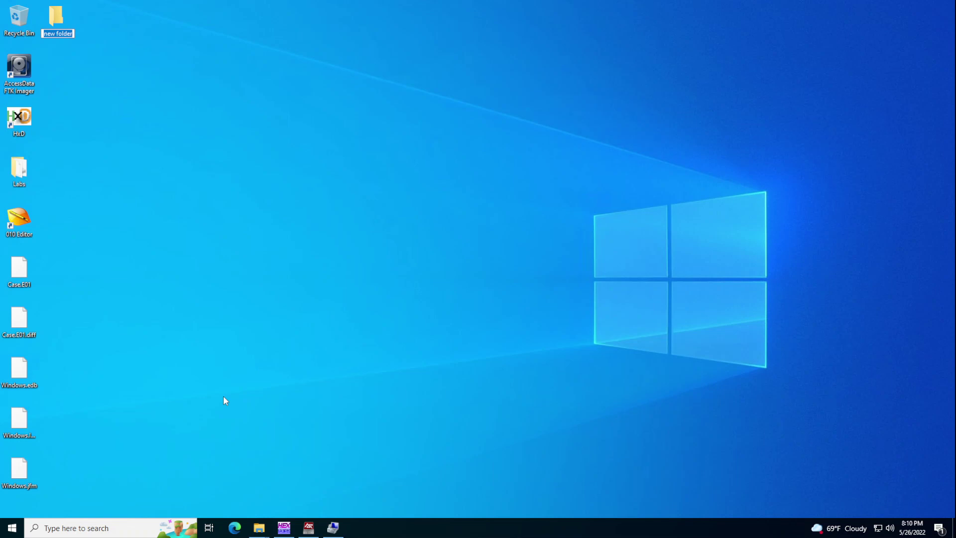
type("edb")
key("Return")
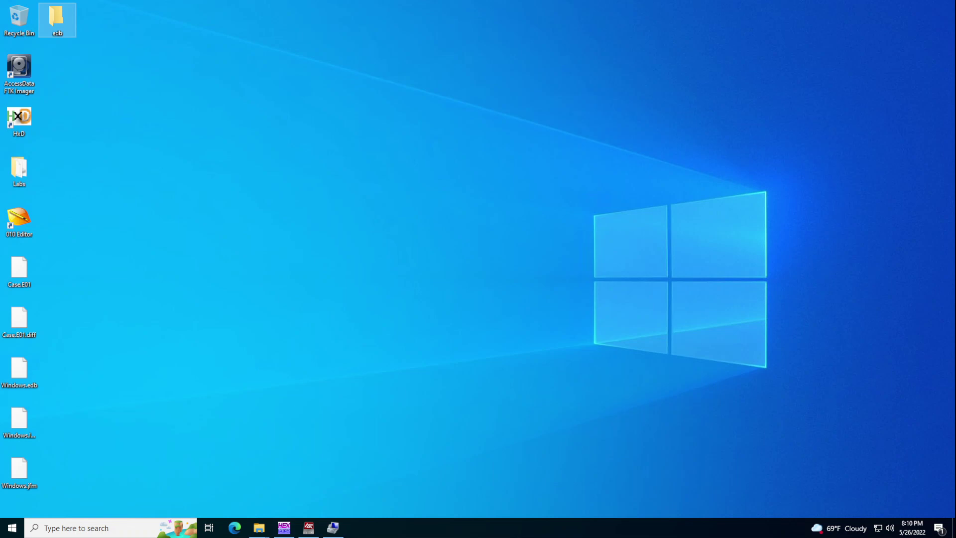
right_click(327, 258)
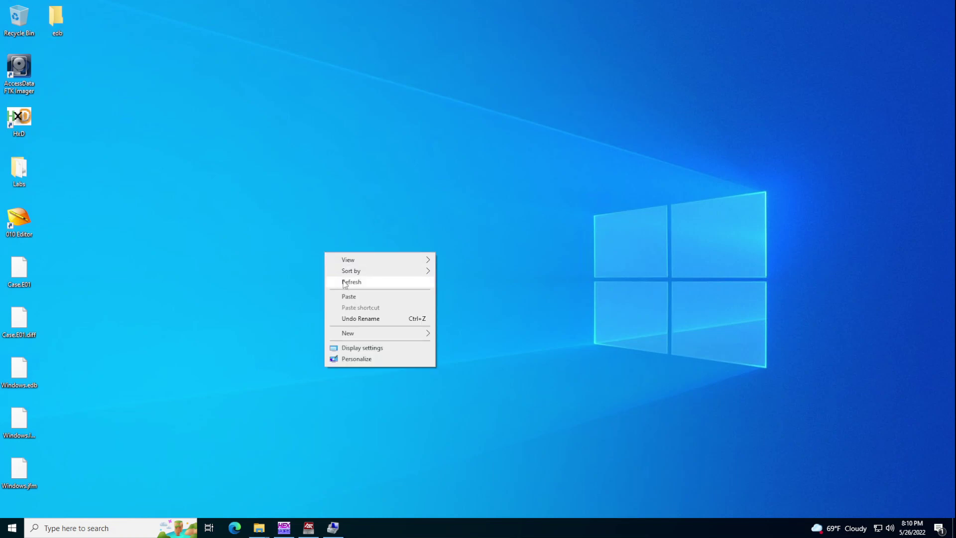
Paste EDB.7z into the edb folder and extract it there with 7-Zip.
left_click(349, 298)
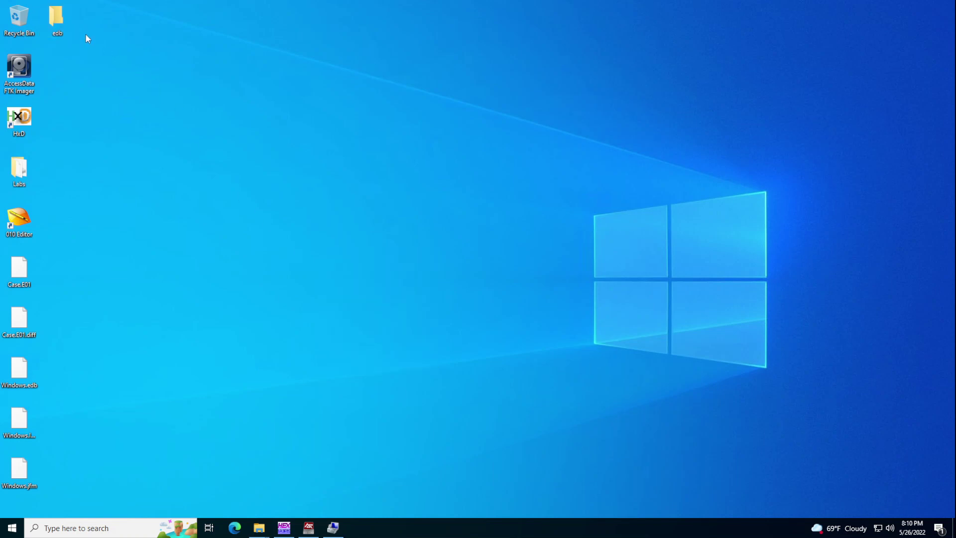
double_click(60, 23)
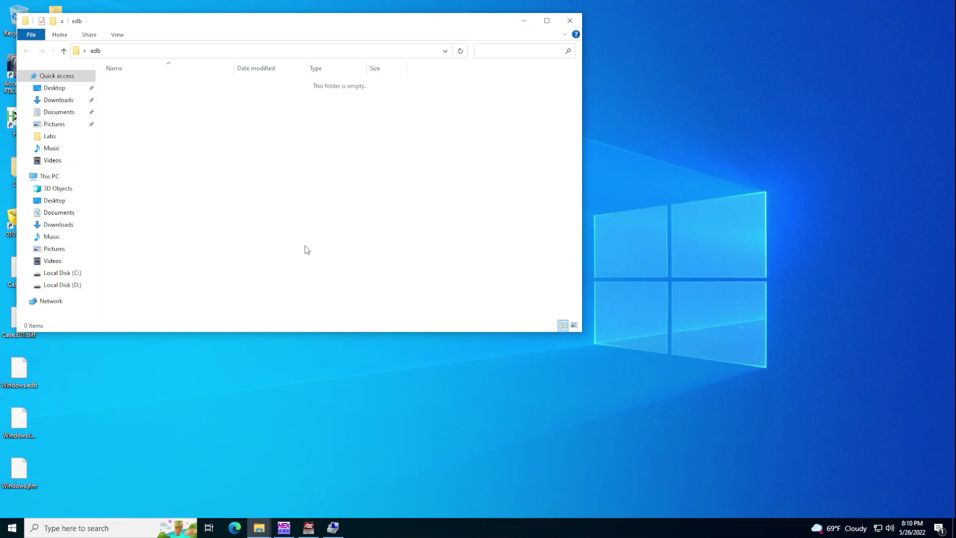
right_click(286, 190)
left_click(319, 261)
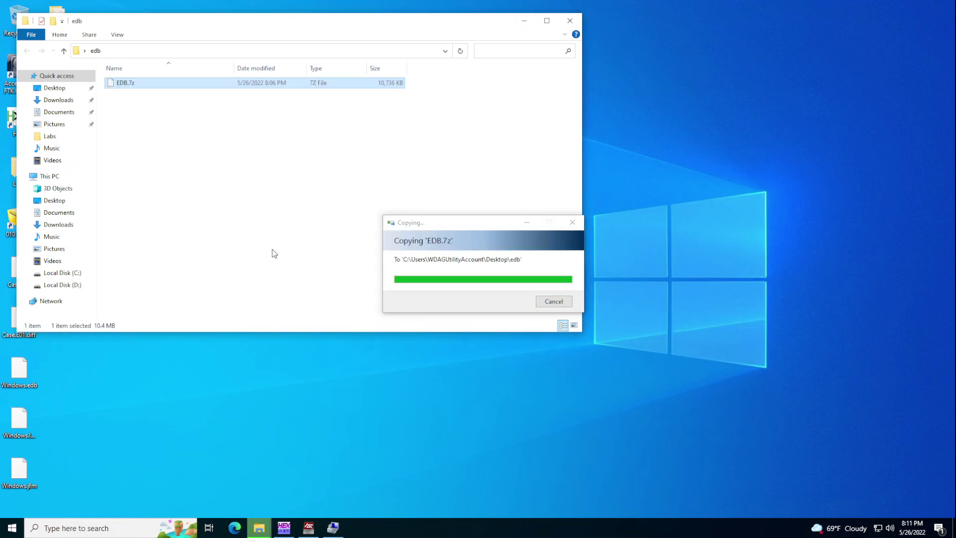
right_click(121, 82)
mouse_move(144, 98)
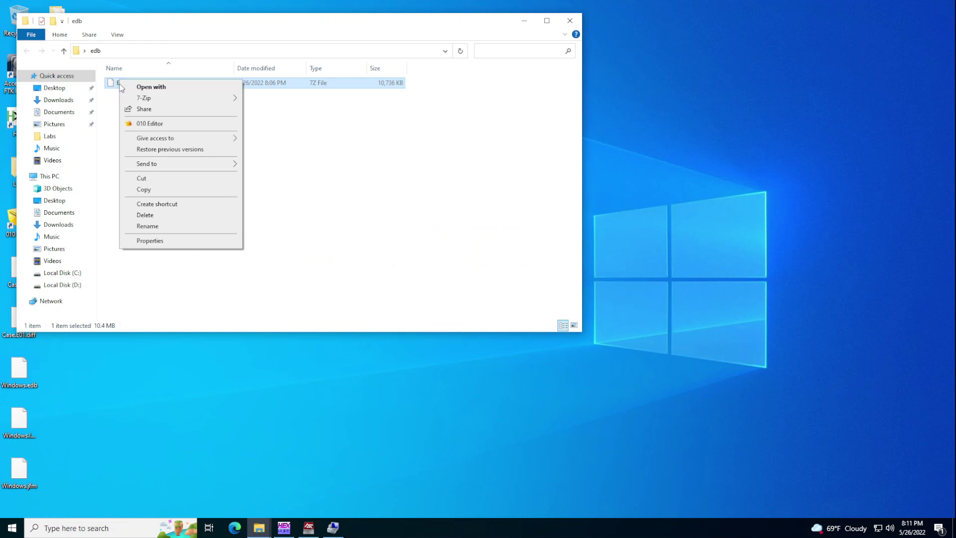
left_click(263, 132)
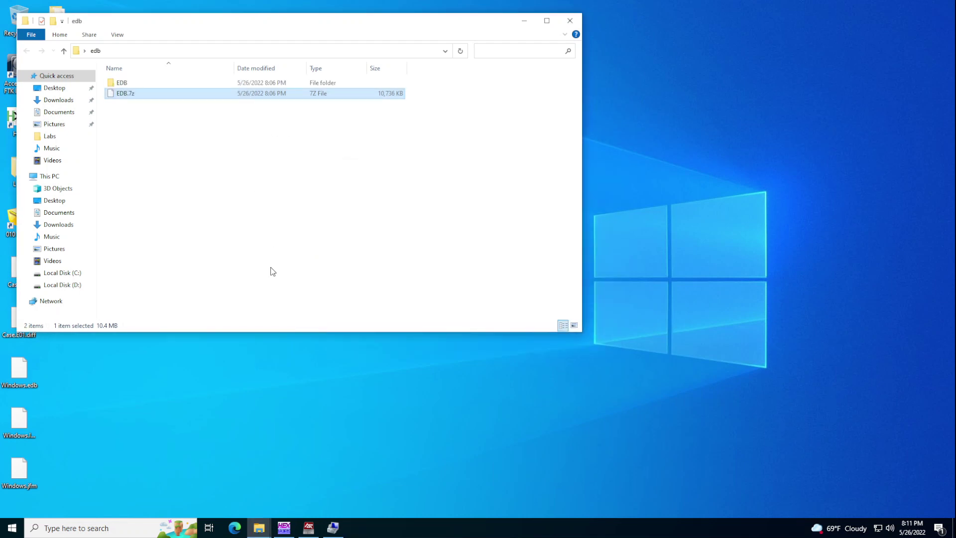
Minimize the WinSearchDBAnalyzer folder window.
left_click(258, 528)
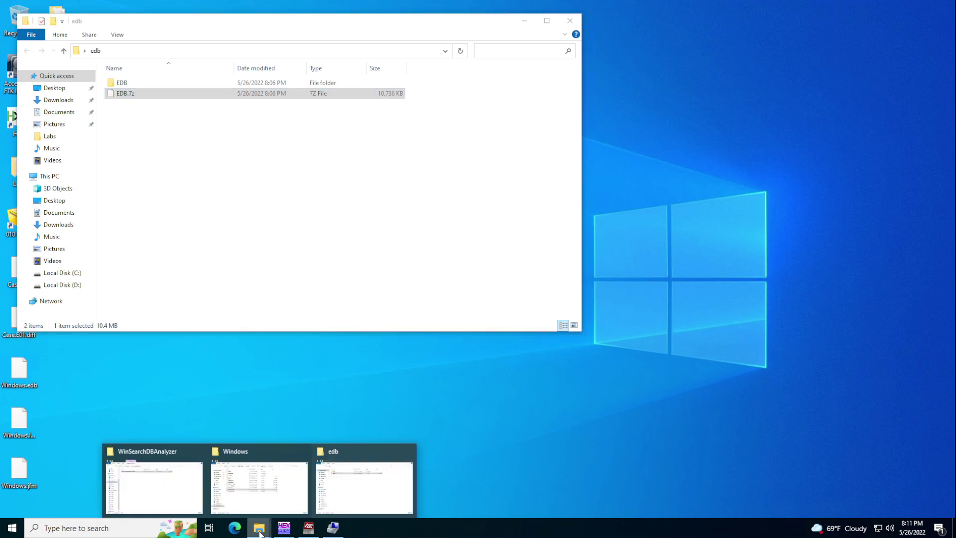
left_click(172, 506)
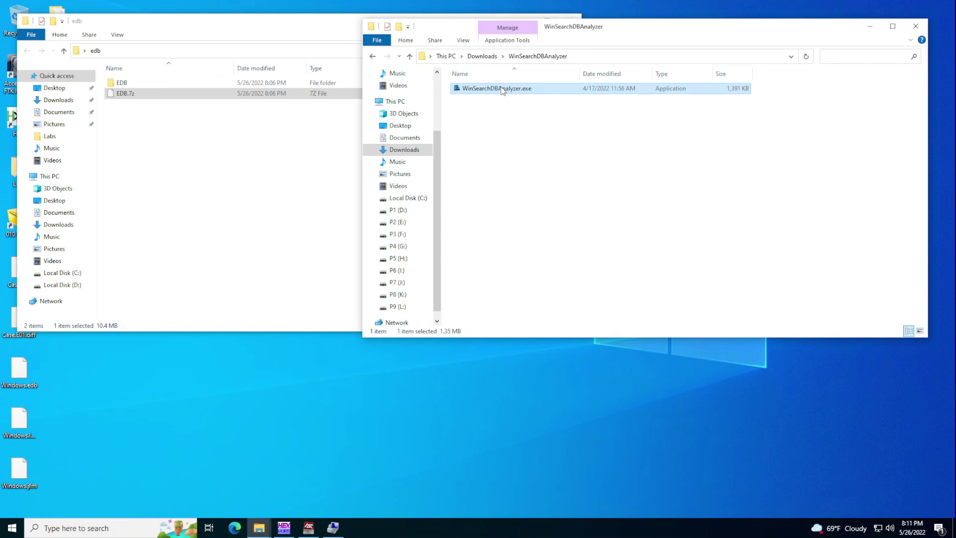
left_click(868, 28)
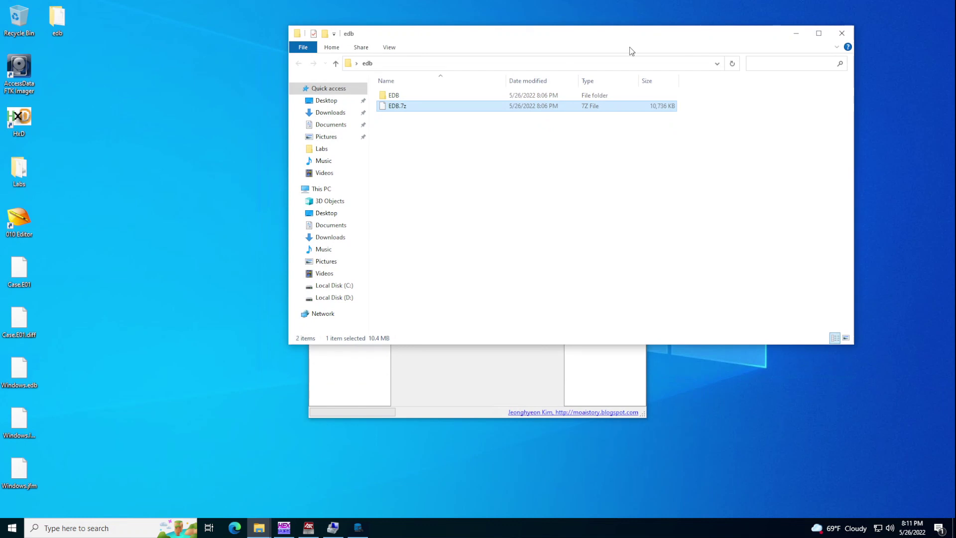
Check the extracted EDB folder's Windows.edb, then rename the EDB folder to 'Dirty'.
left_click_drag(385, 26, 657, 38)
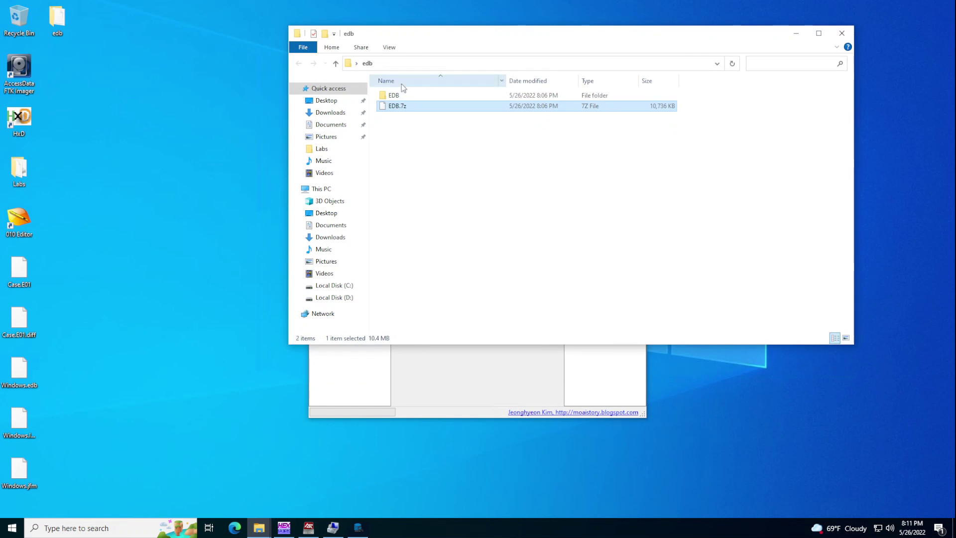
double_click(391, 96)
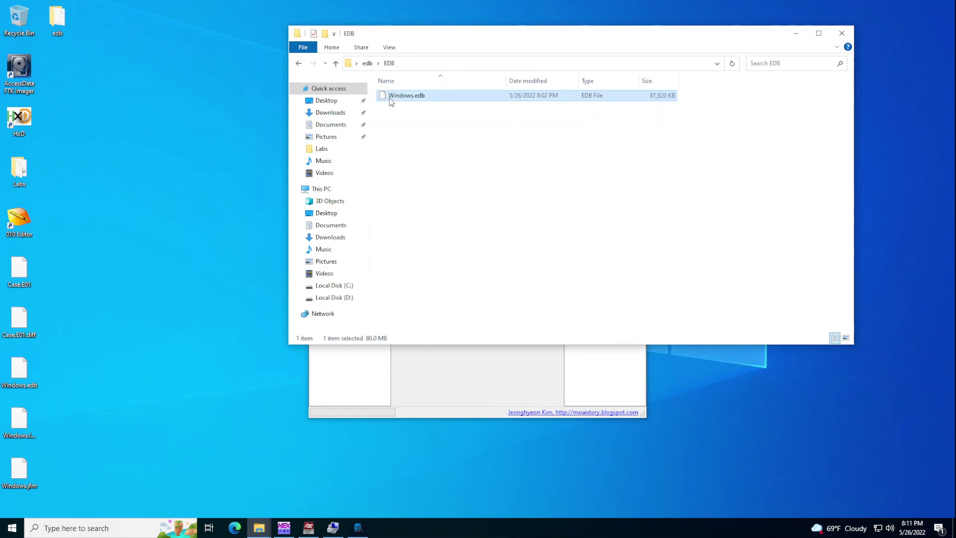
left_click(404, 107)
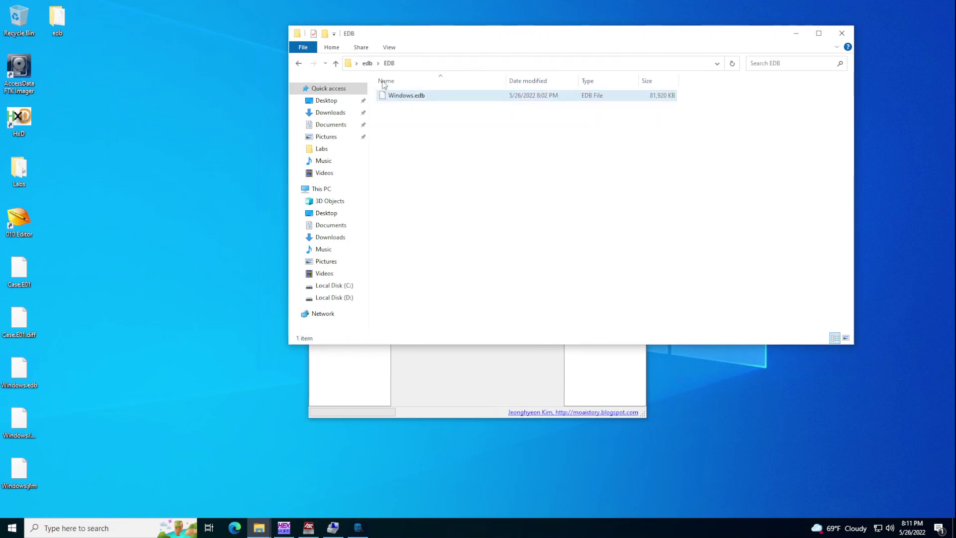
left_click(367, 63)
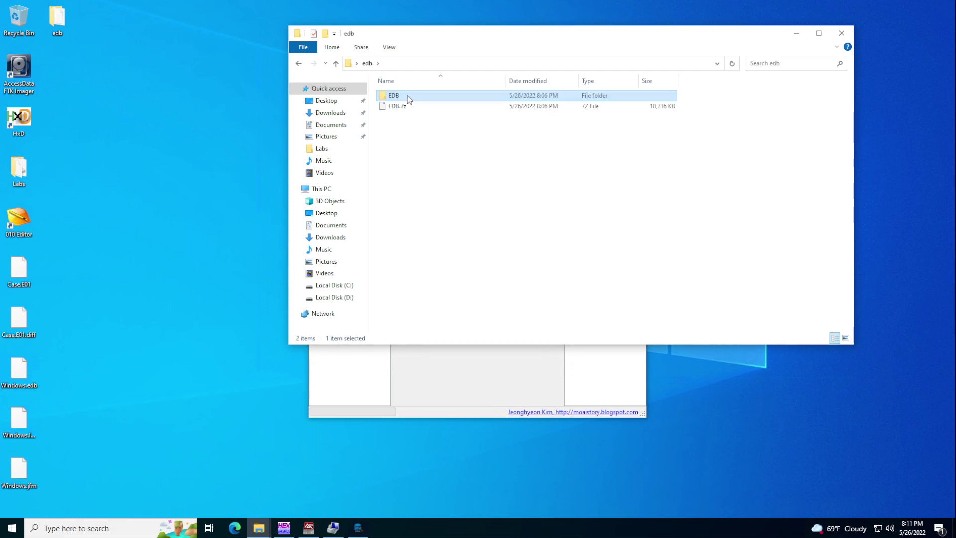
left_click(409, 97)
type("Dirty")
key("Return")
Re-extract EDB.7z in place and close the extraction report.
right_click(398, 109)
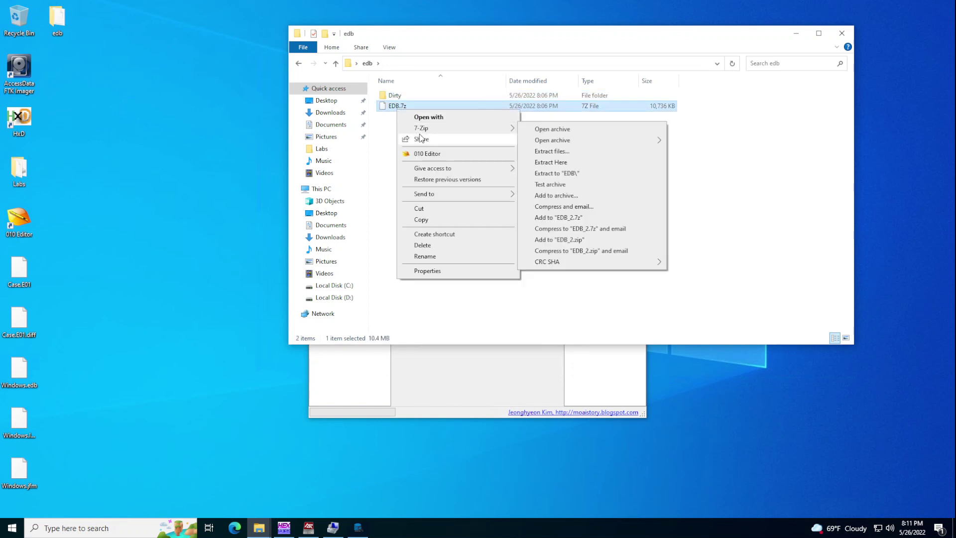
left_click(421, 139)
left_click(401, 108)
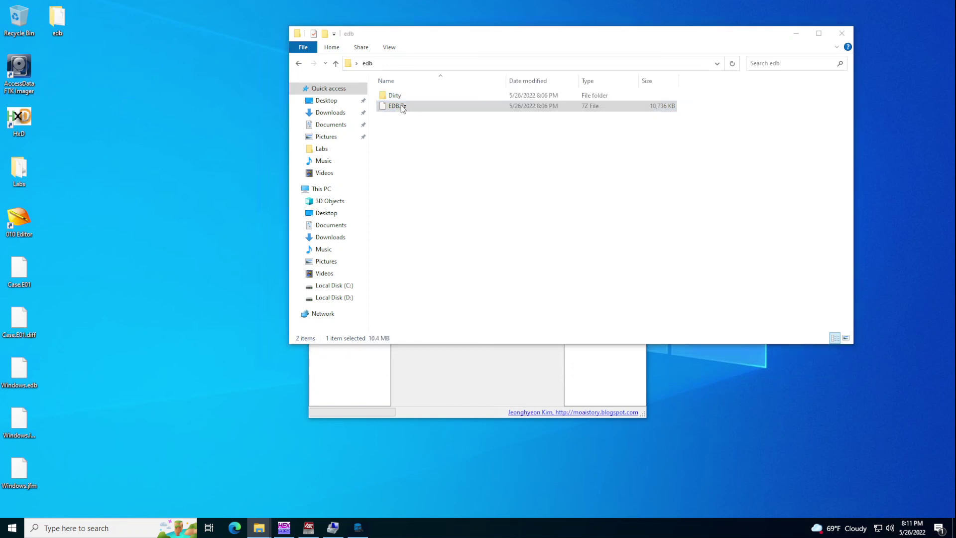
right_click(402, 109)
mouse_move(430, 128)
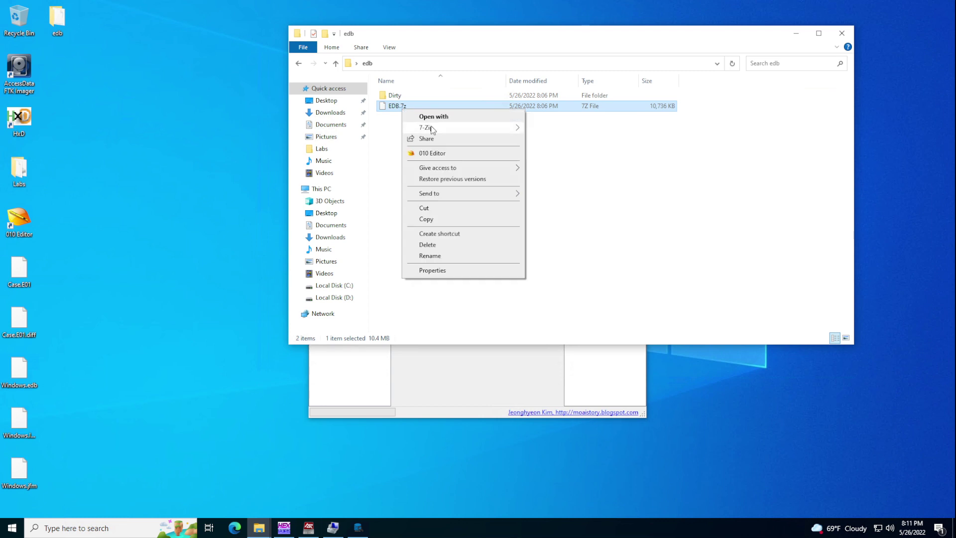
left_click(556, 162)
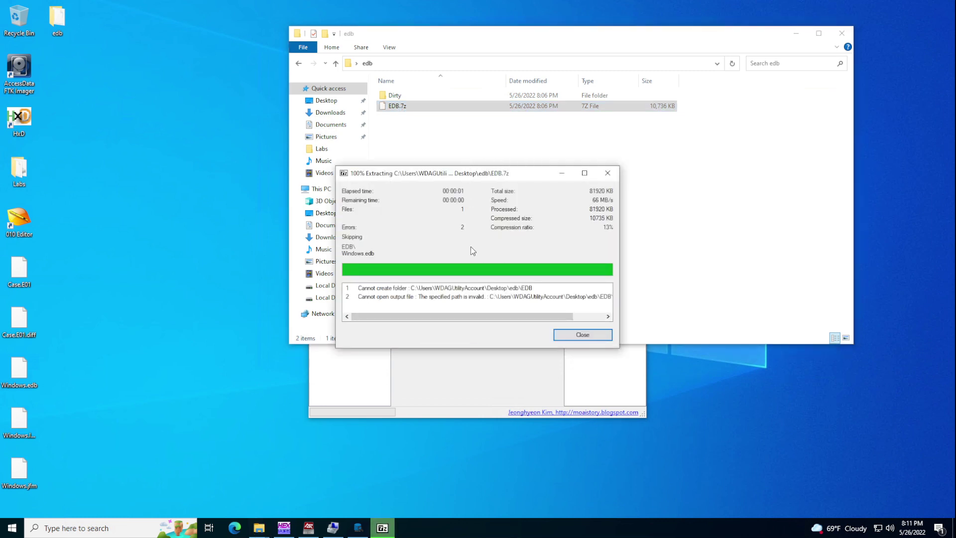
left_click_drag(550, 317, 470, 320)
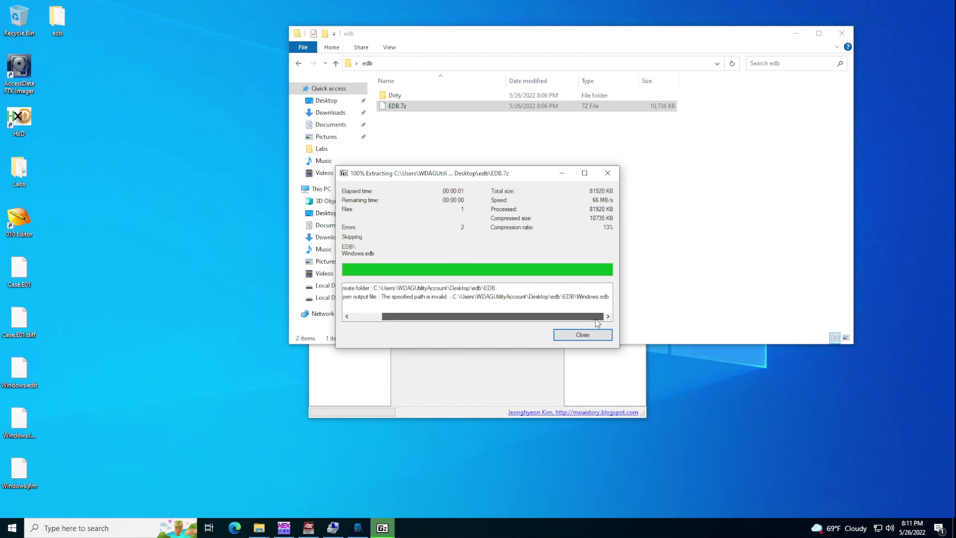
left_click(582, 335)
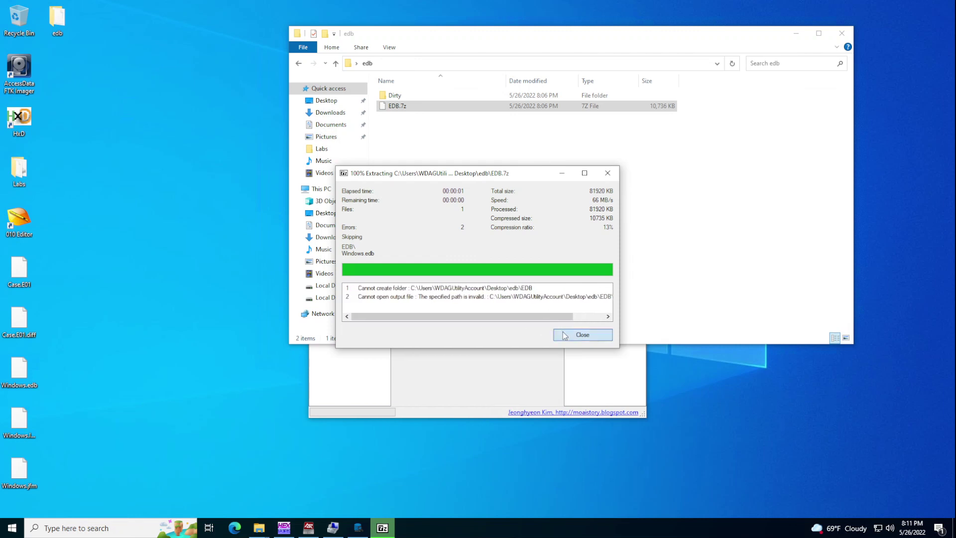
Extract EDB.7z to "EDB\" and dismiss the resulting error.
right_click(404, 107)
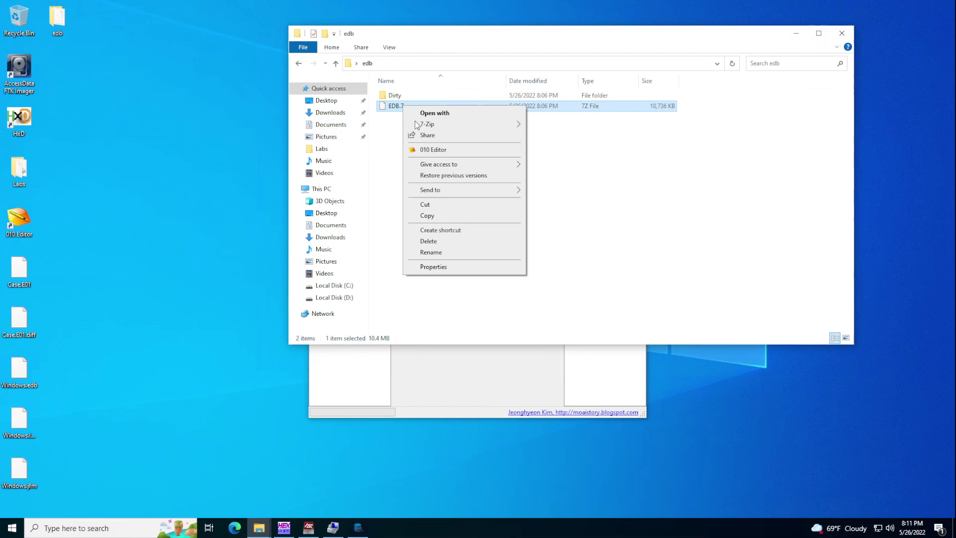
mouse_move(441, 124)
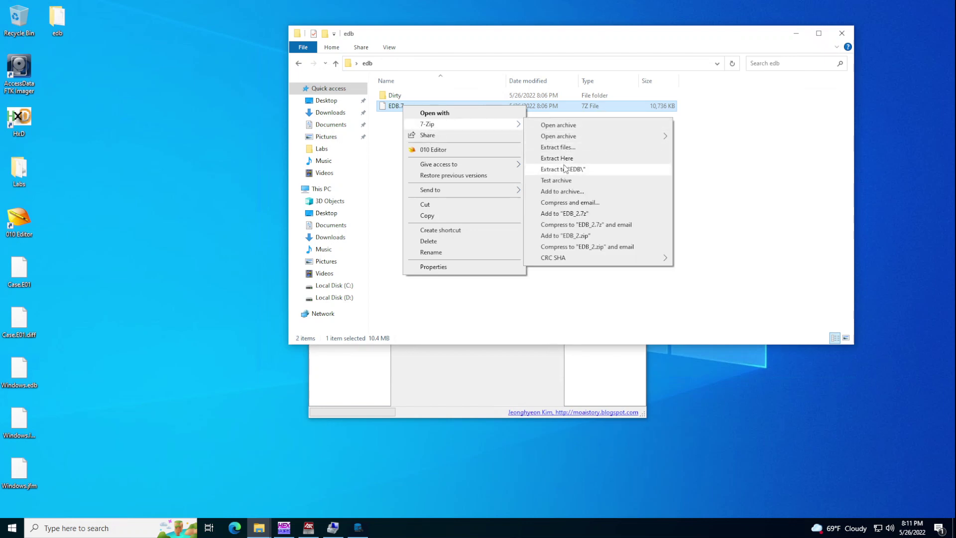
left_click(565, 169)
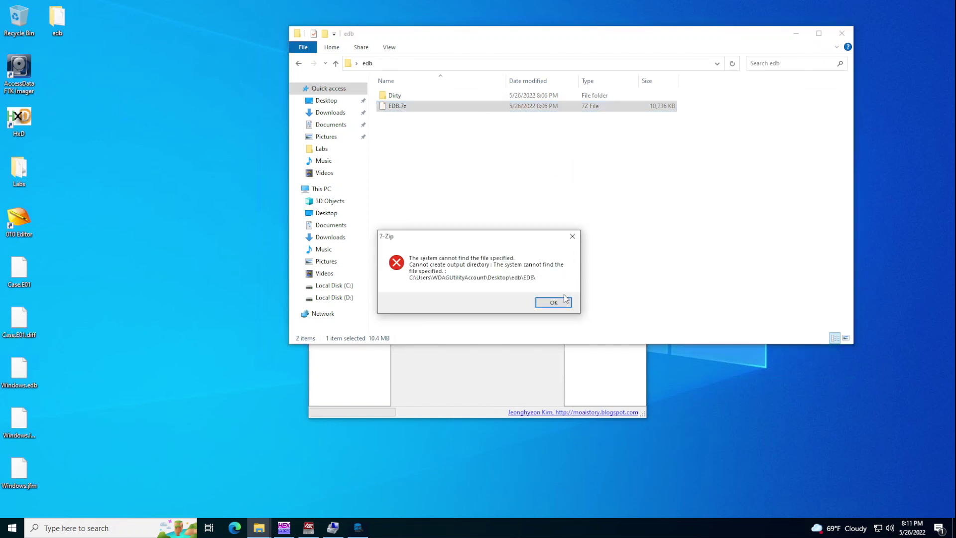
left_click(565, 299)
Refresh the edb folder and duplicate the Dirty folder with copy and paste.
right_click(444, 172)
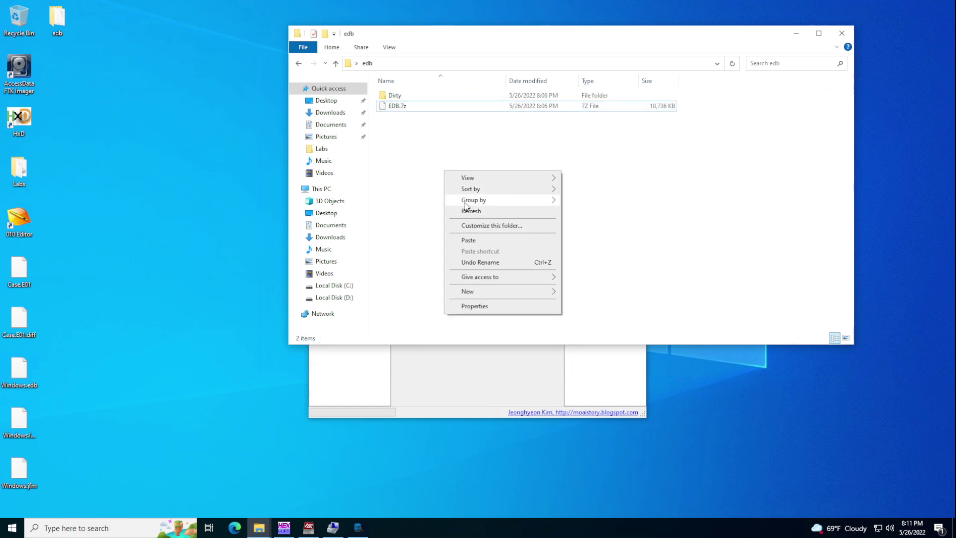
left_click(466, 211)
left_click(395, 96)
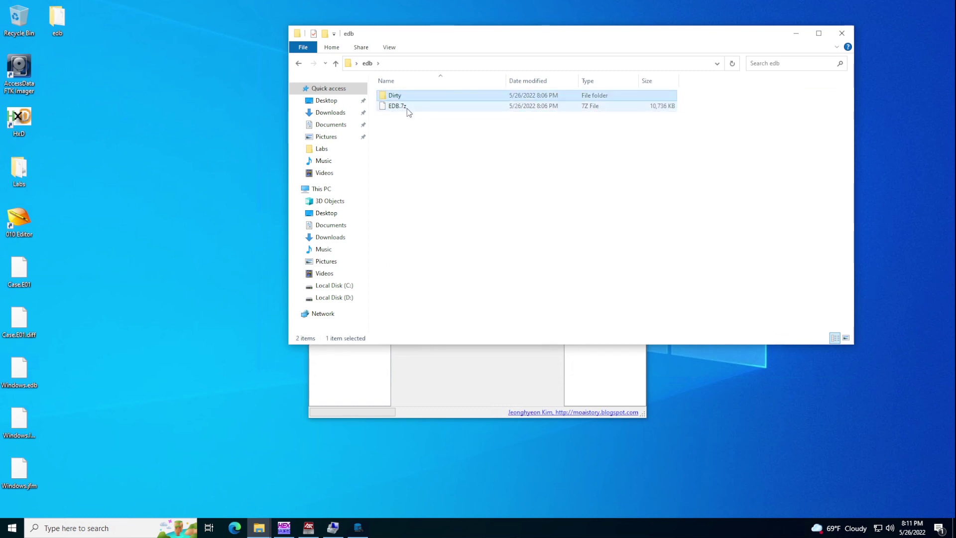
key("ctrl+c")
key("ctrl+v")
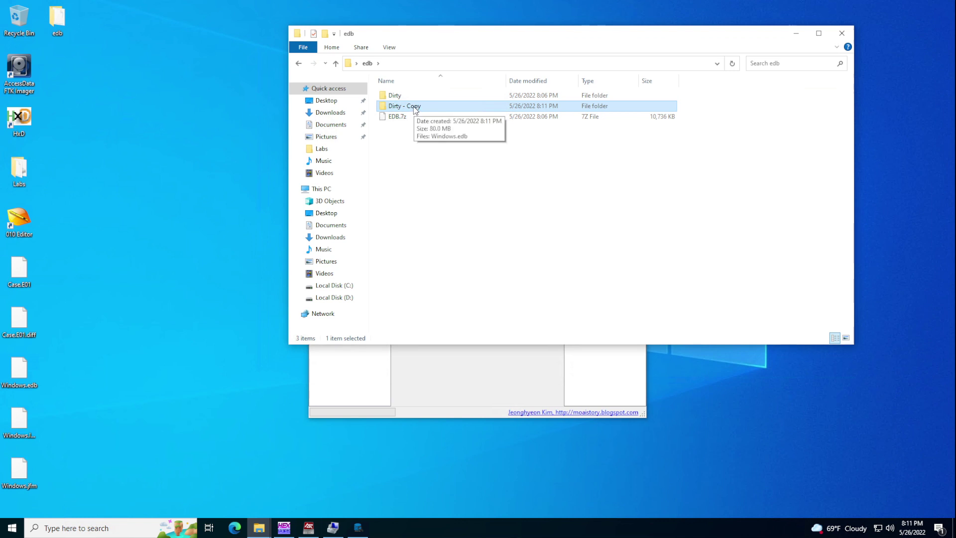
Rename the copy to 'Clean', open it, and select the address bar.
left_click(419, 108)
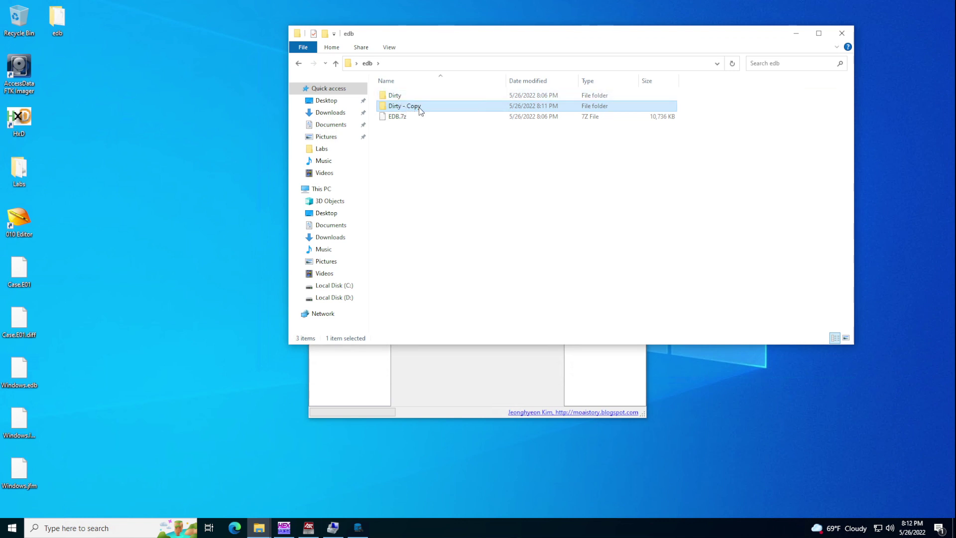
type("Clean")
key("Return")
double_click(429, 107)
left_click(476, 63)
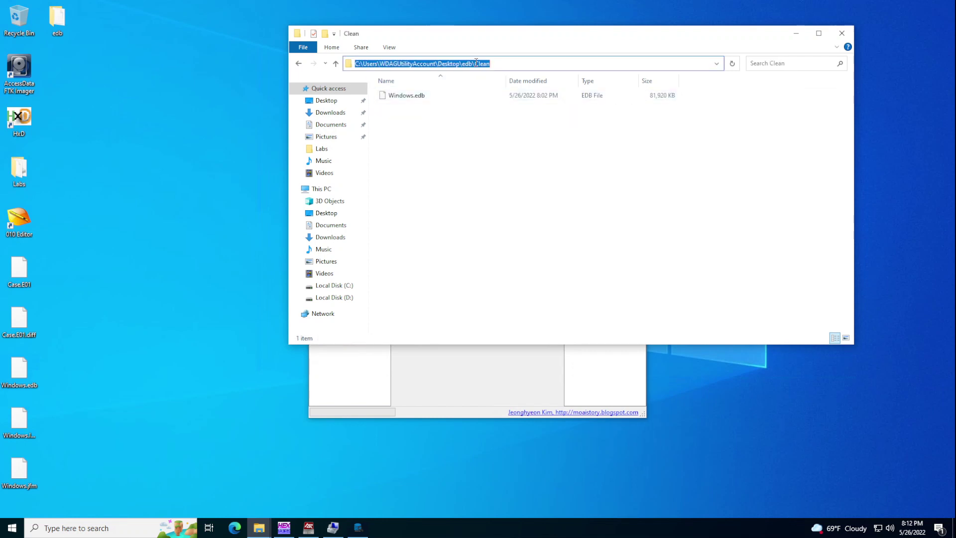
type("cmd")
Run 'esentutl /p Windows.edb' in a Clean-folder console, accept the warning, then close it.
key("Return")
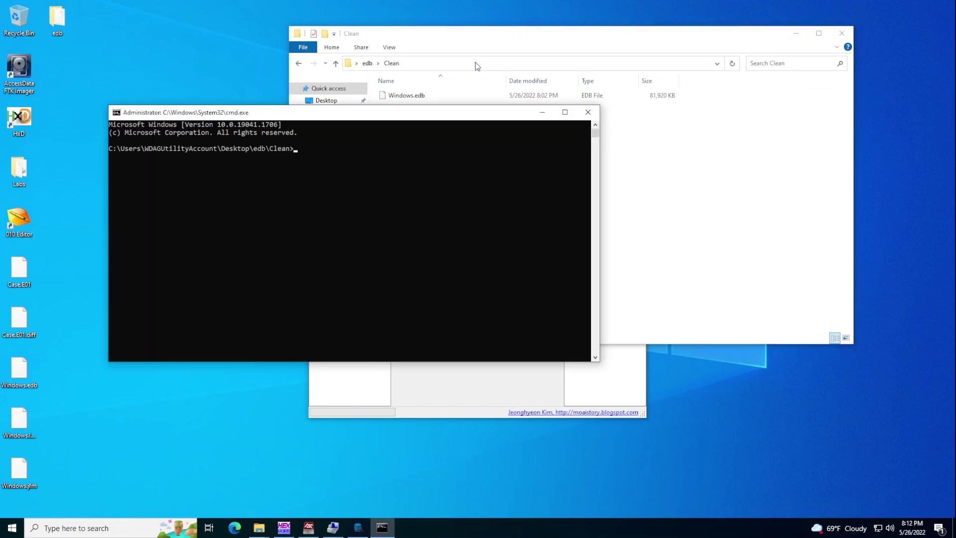
type("esentutl /p ")
type("Windows.edb")
key("Return")
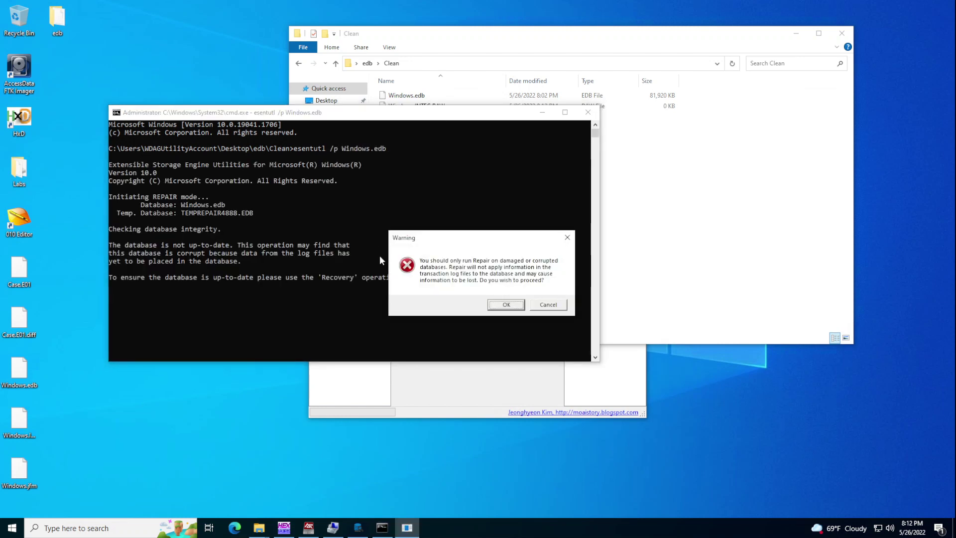
left_click(492, 307)
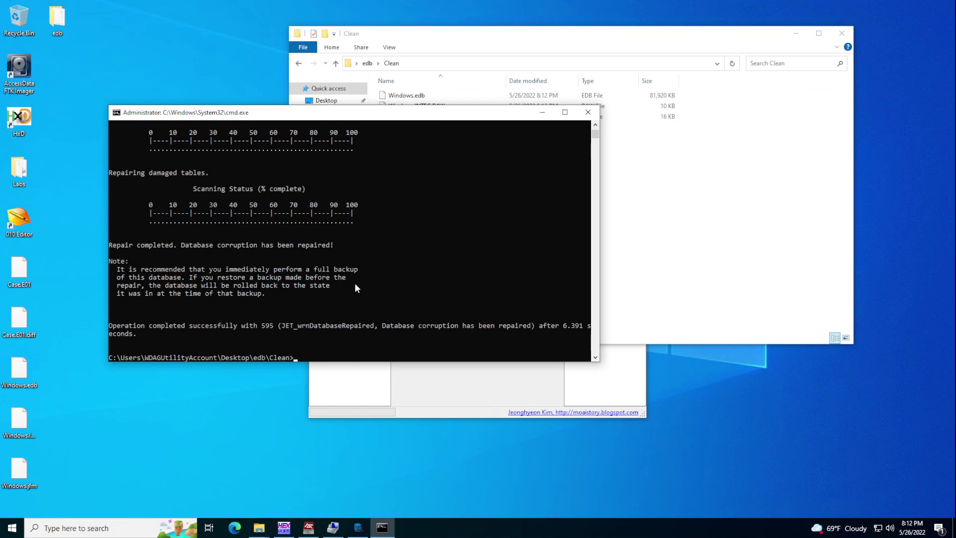
left_click(588, 112)
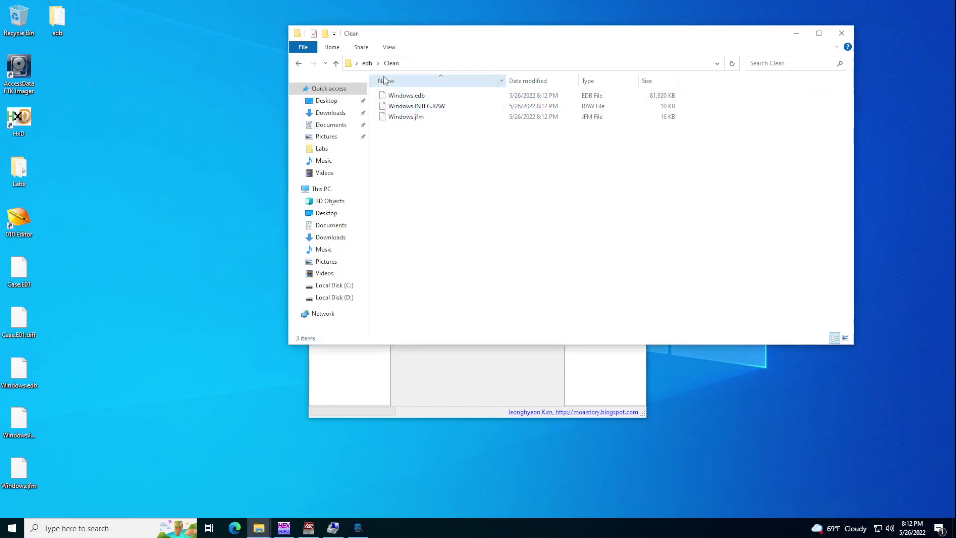
Launch a second WinSearchDBAnalyzer from the taskbar and drag the two windows to left and right.
left_click(366, 64)
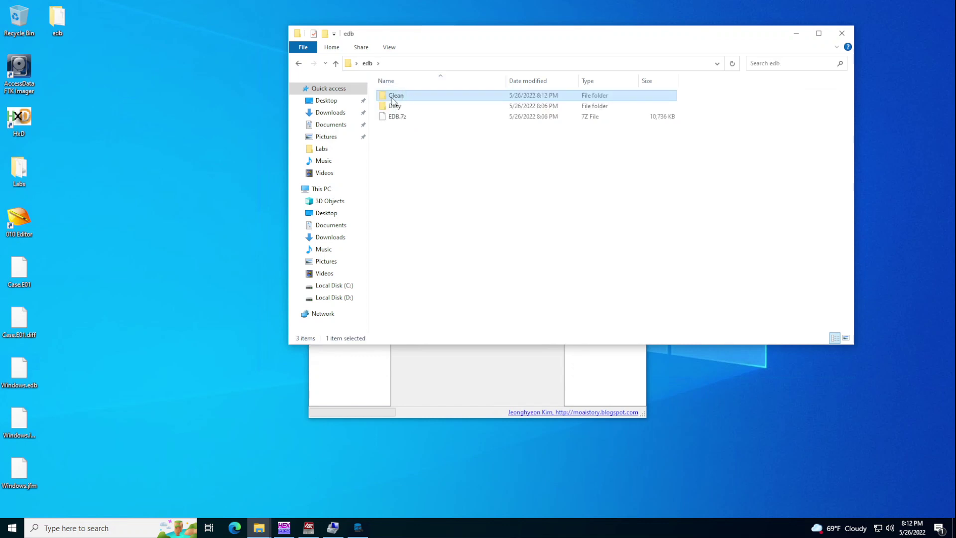
left_click(432, 370)
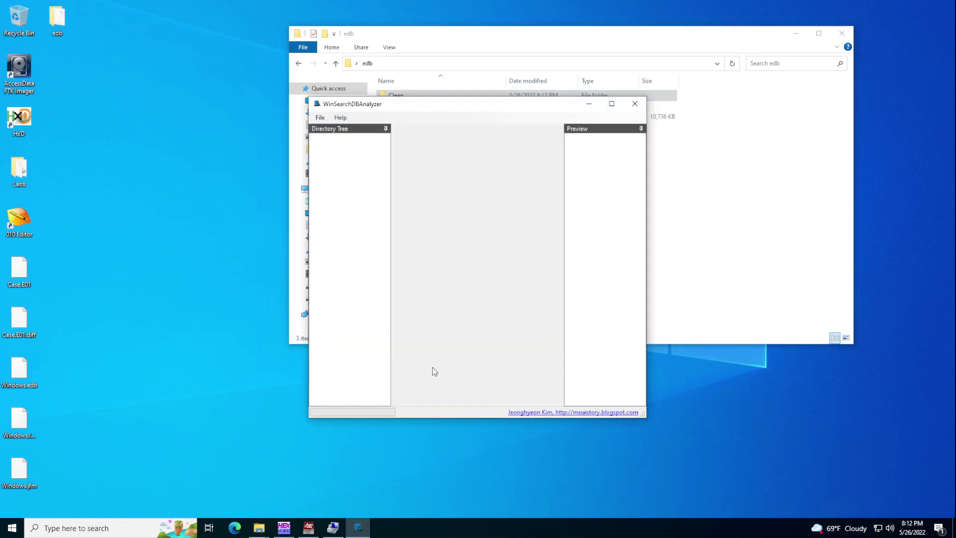
right_click(358, 527)
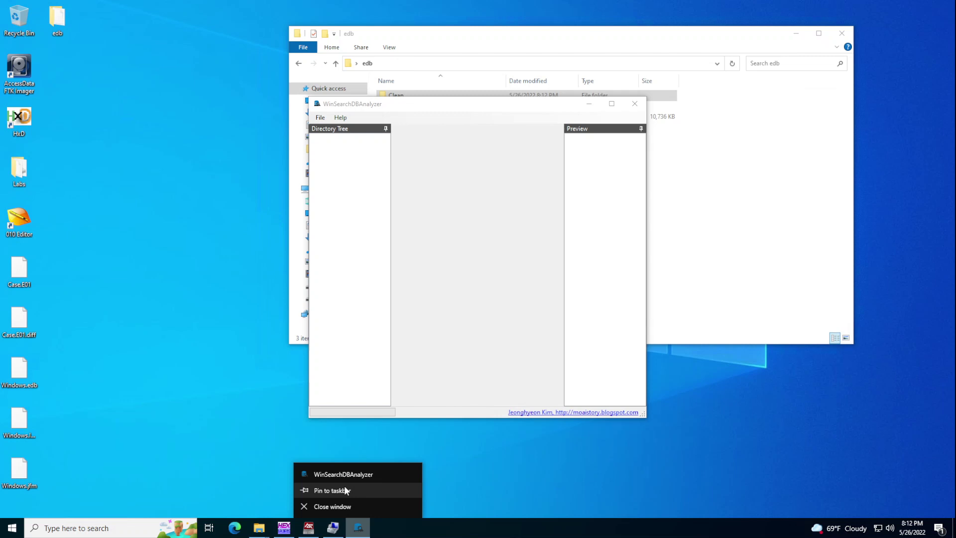
left_click(344, 479)
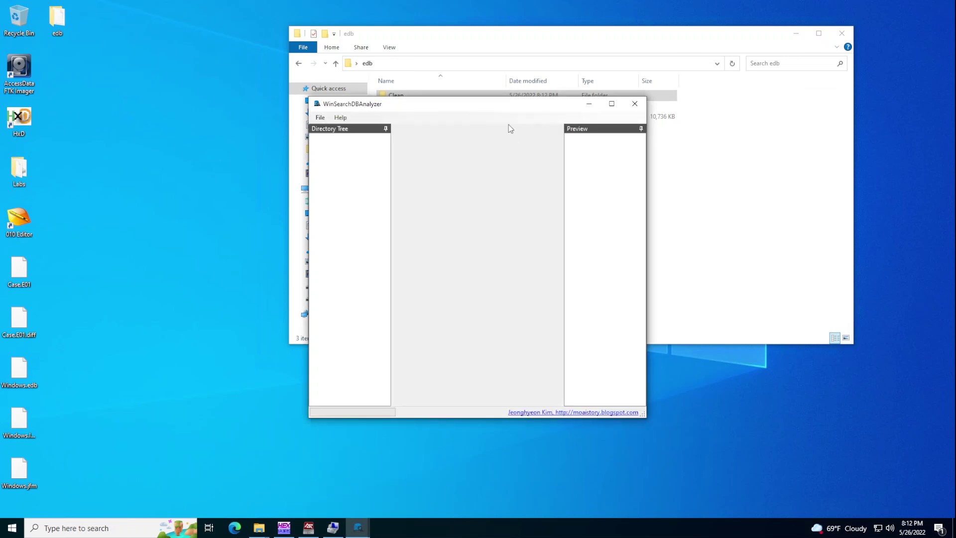
left_click_drag(511, 104, 701, 100)
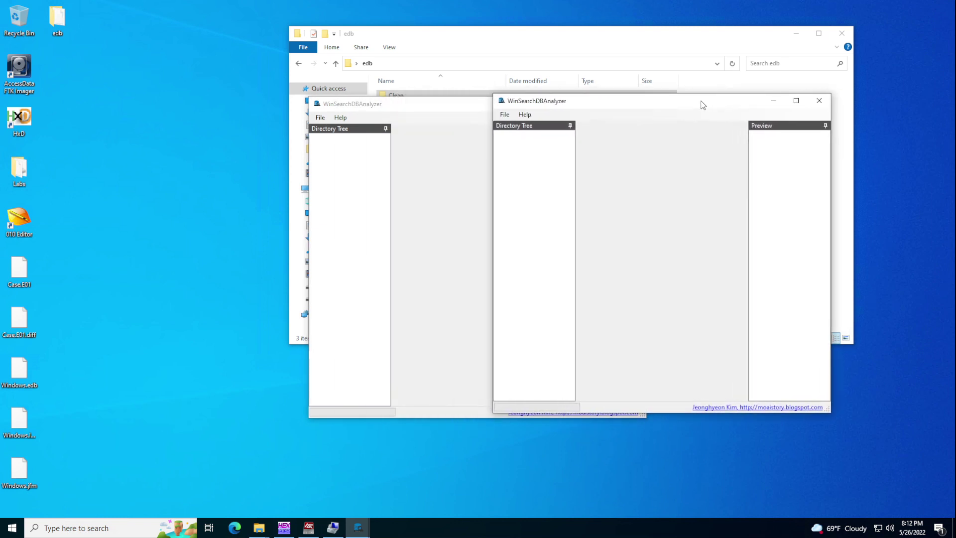
left_click_drag(386, 107, 180, 106)
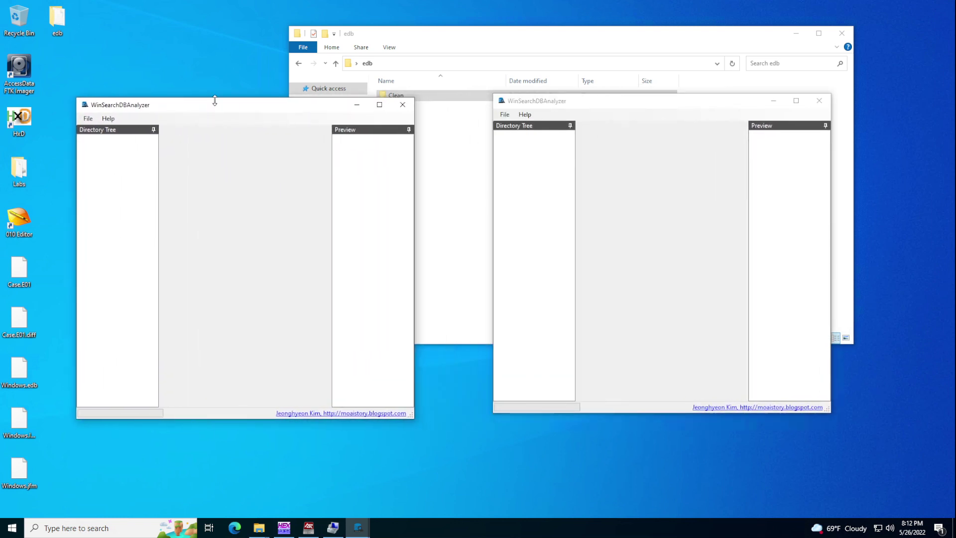
In the left window, choose edb\Clean\Windows.edb as the database to open.
left_click(96, 118)
left_click(101, 131)
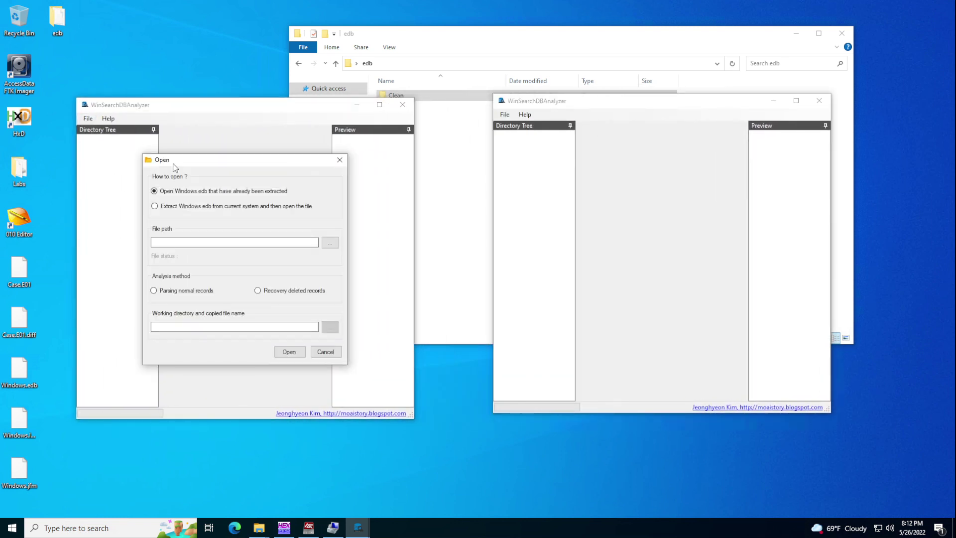
left_click(324, 244)
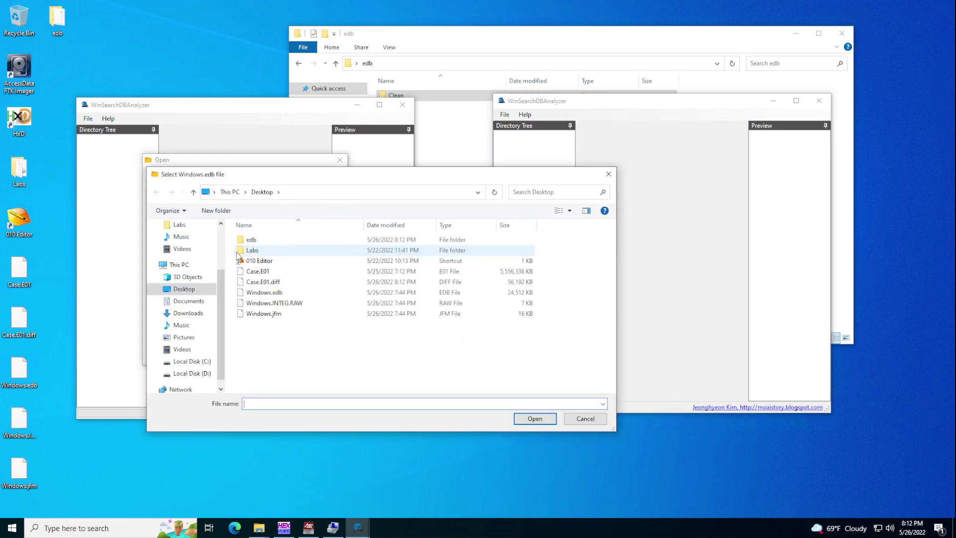
double_click(253, 240)
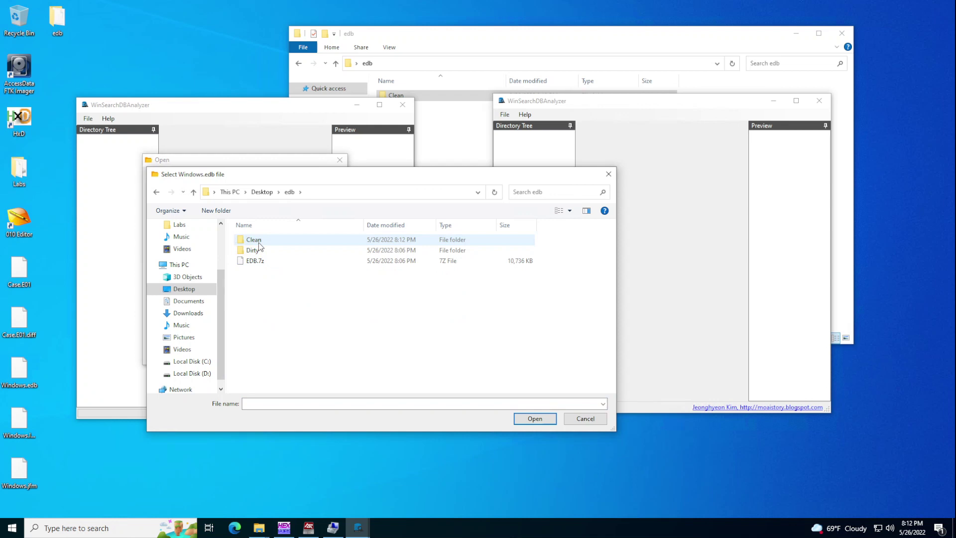
double_click(253, 240)
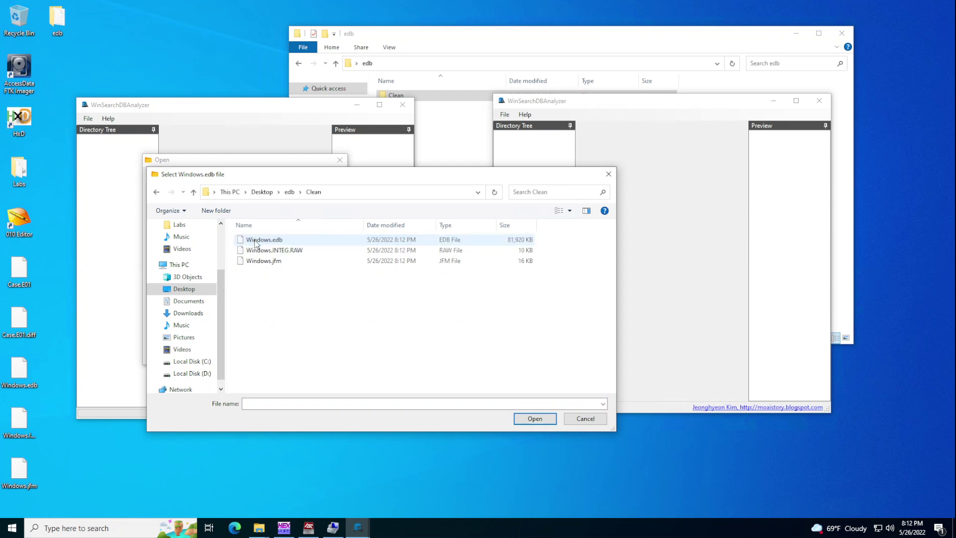
left_click(264, 240)
left_click(535, 418)
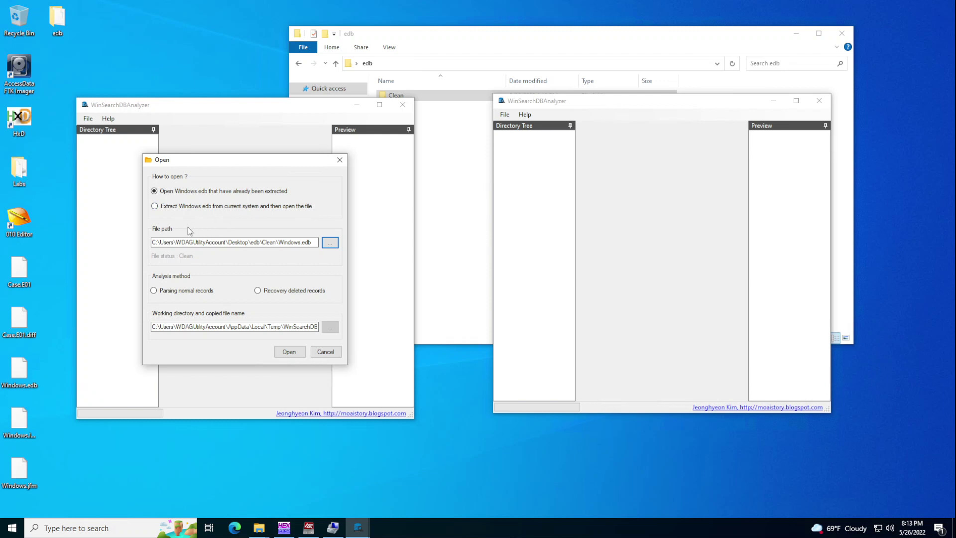
Open it with 'Parsing normal records', pick a time zone, and save to start parsing.
left_click(204, 291)
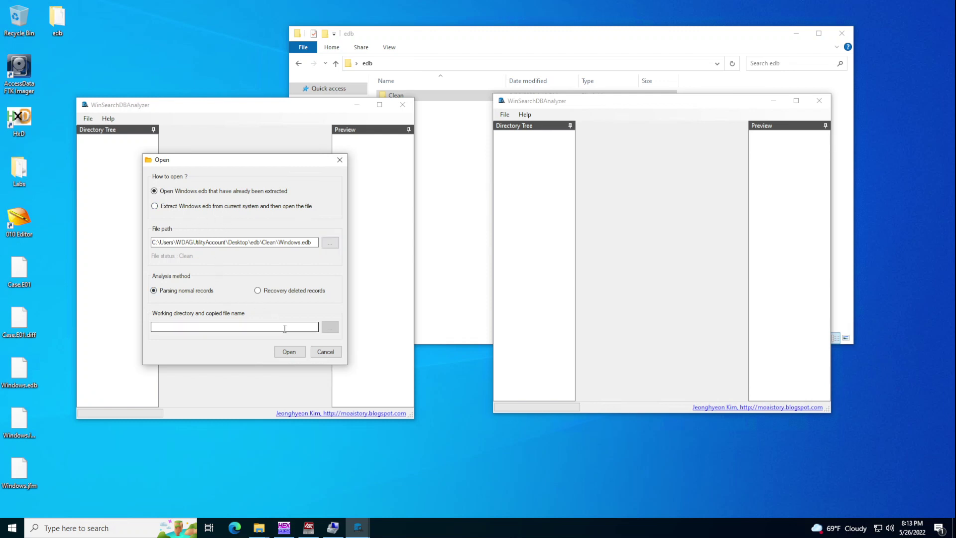
left_click(292, 352)
left_click(500, 223)
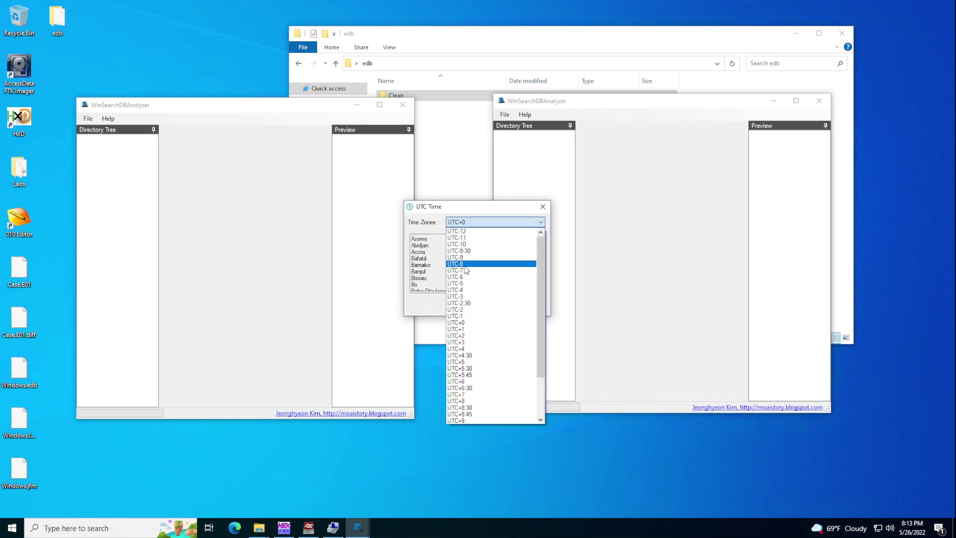
left_click(465, 264)
left_click(523, 305)
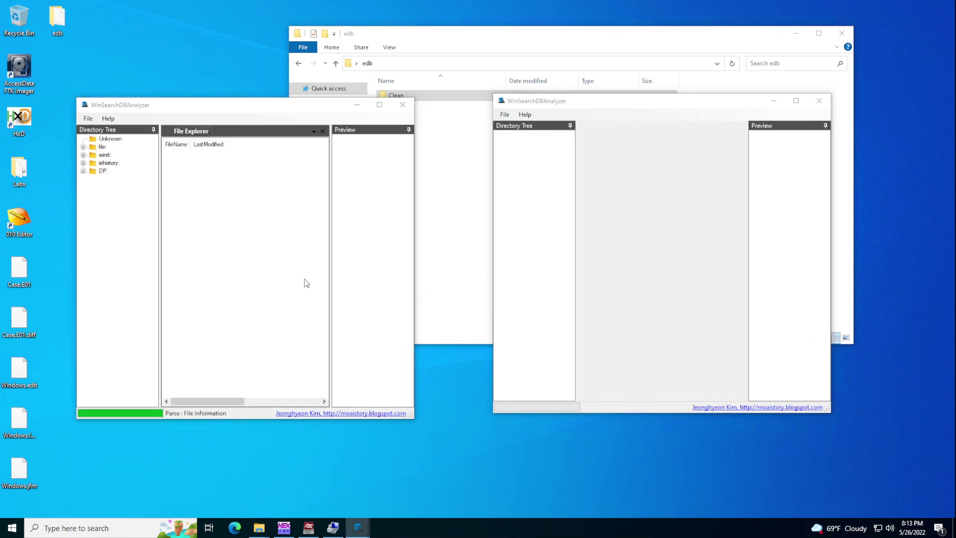
Accept the left window's File Information, then open edb\Dirty\Windows.edb in the right window.
left_click(538, 405)
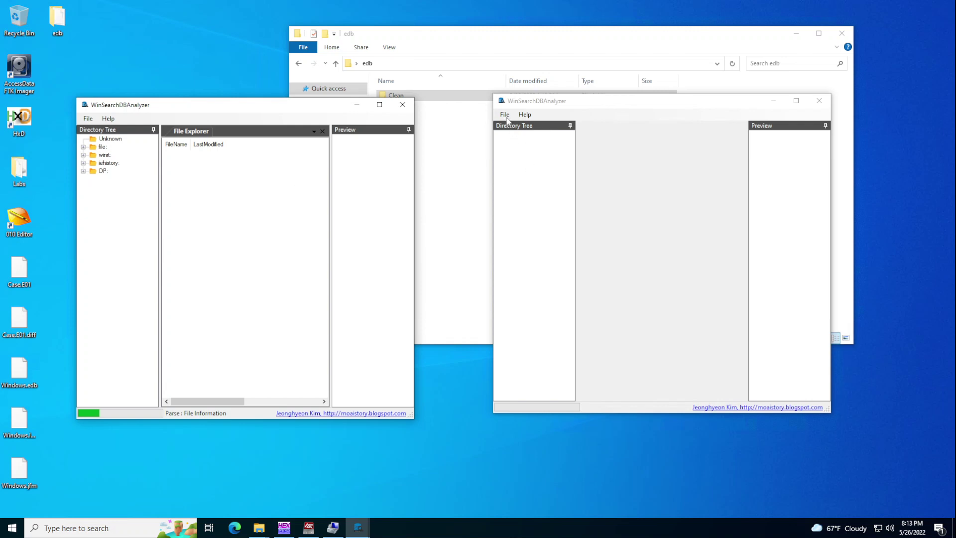
left_click(505, 114)
left_click(518, 127)
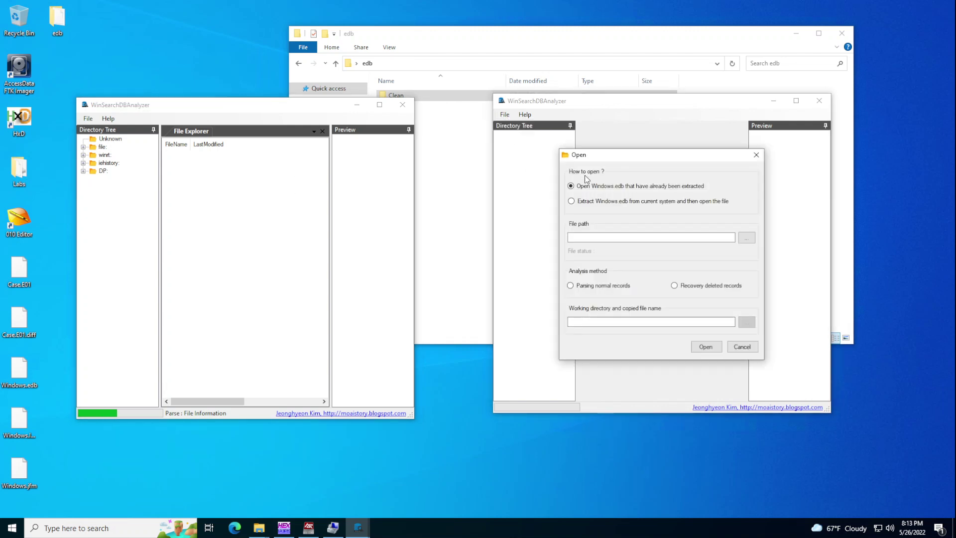
left_click(744, 238)
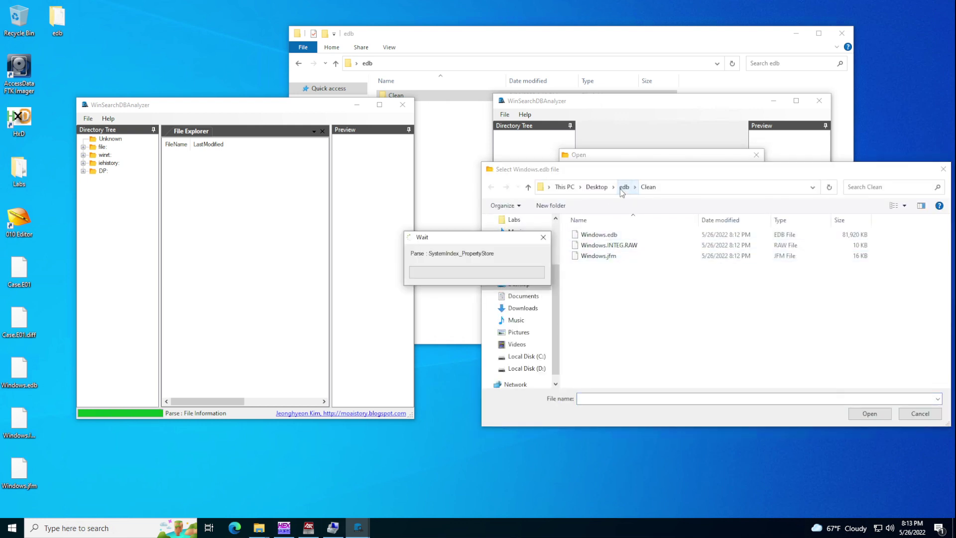
left_click(624, 187)
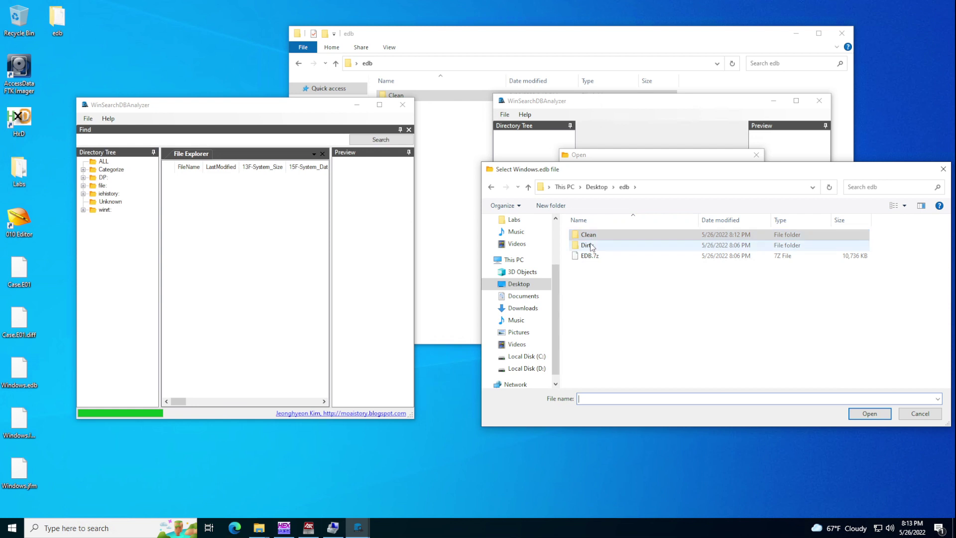
double_click(588, 246)
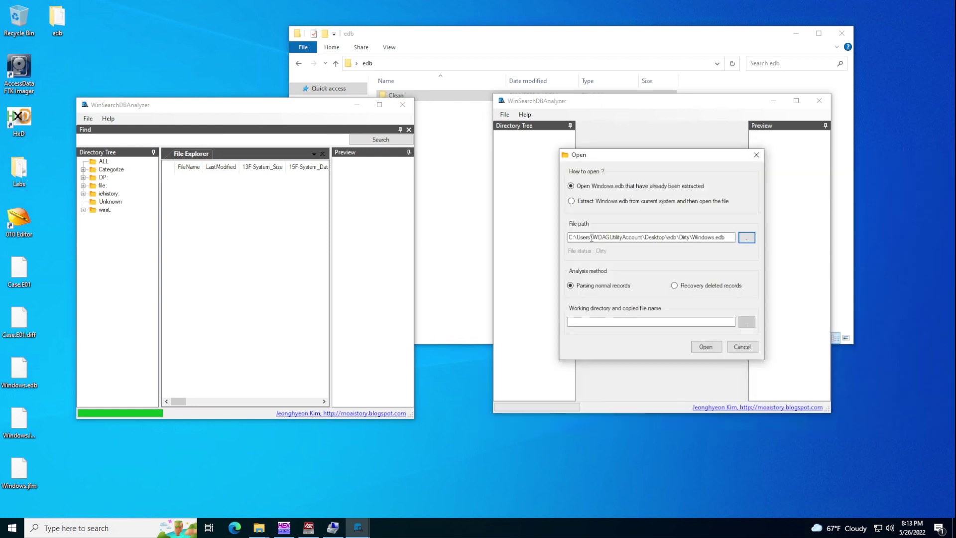
left_click(705, 347)
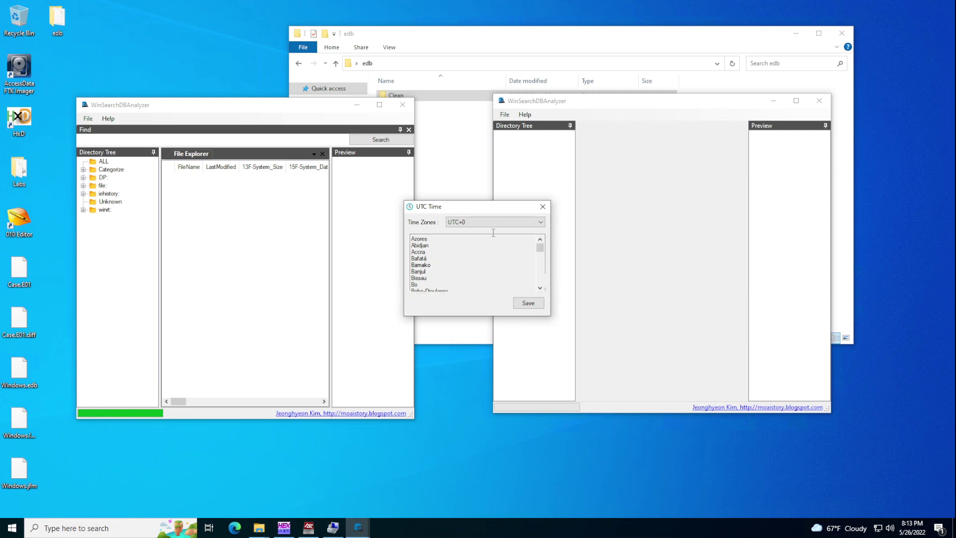
Set a time zone, save to parse the dirty database, and accept its File Information.
left_click(498, 222)
scroll(497, 272, "up", 4)
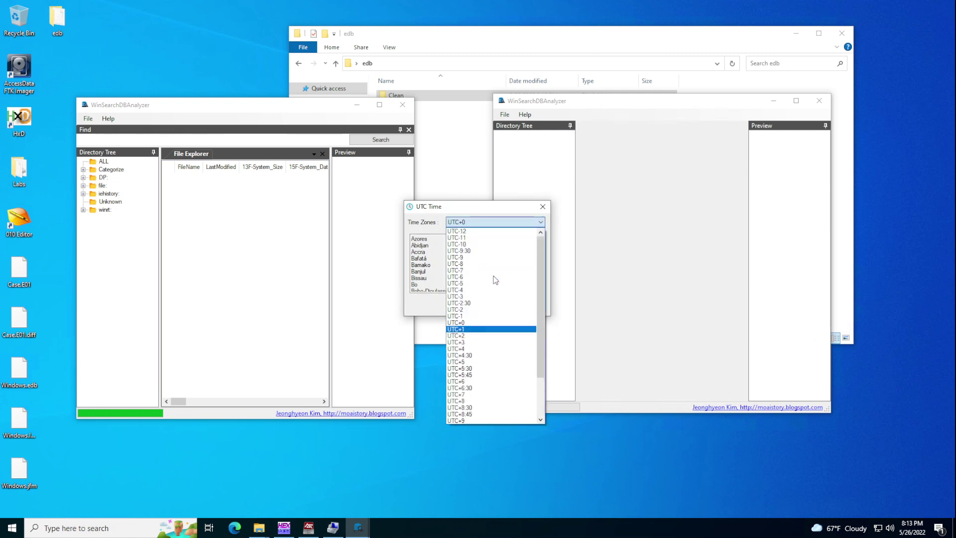
left_click(482, 265)
left_click(528, 302)
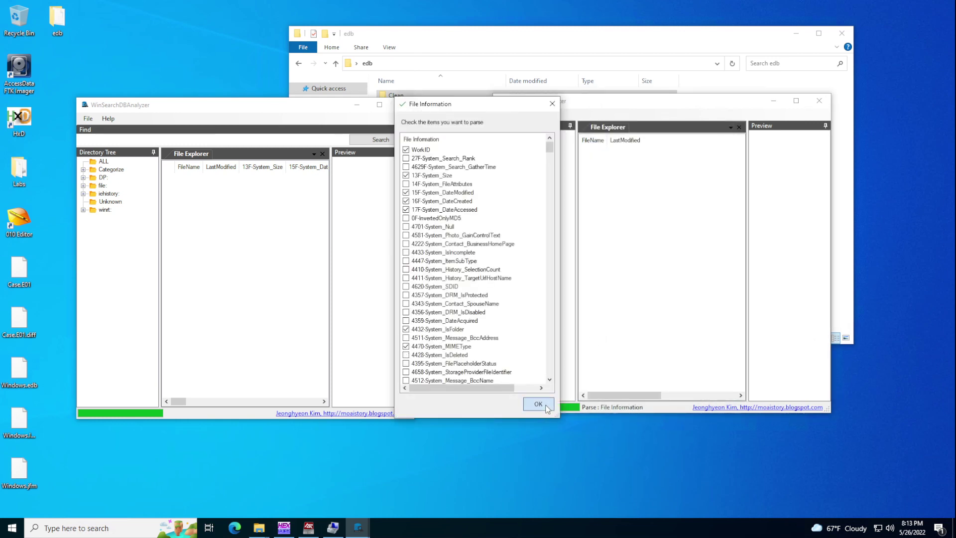
left_click(538, 404)
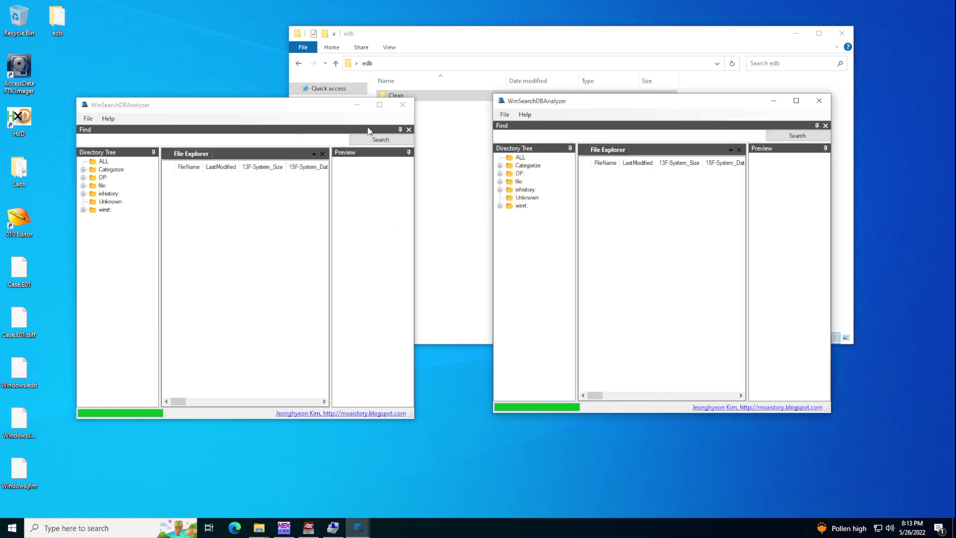
Show the ALL (1205) folder in the maximized left window and in the second window.
left_click(379, 105)
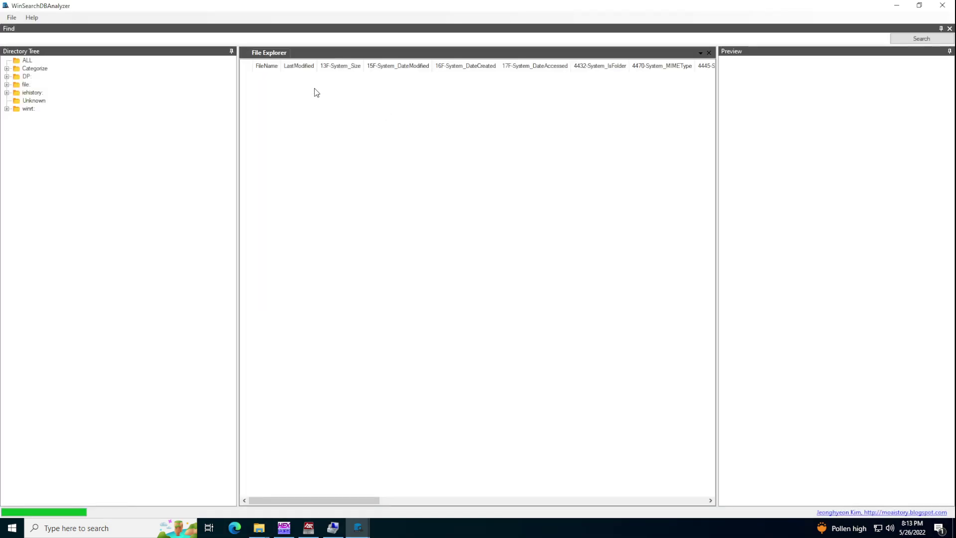
left_click(27, 61)
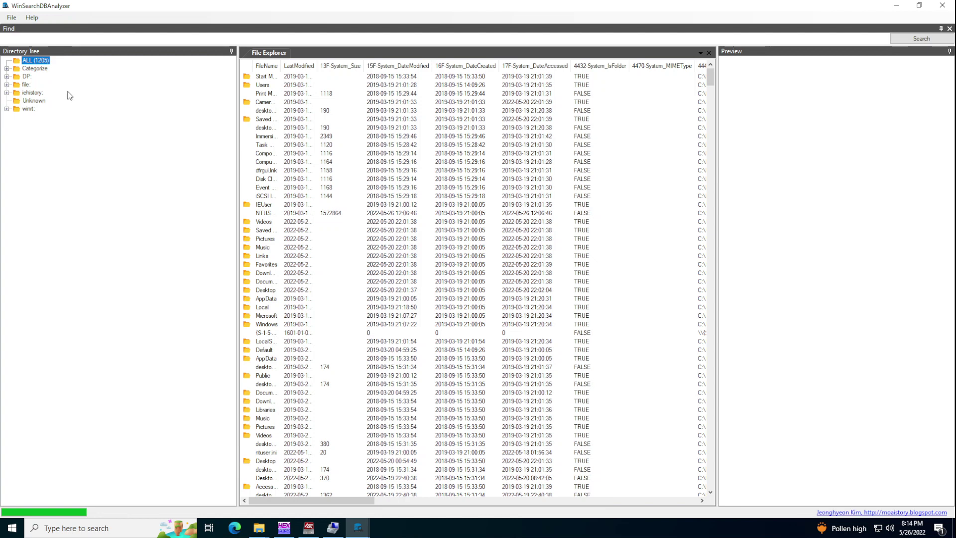
left_click(359, 528)
left_click(390, 508)
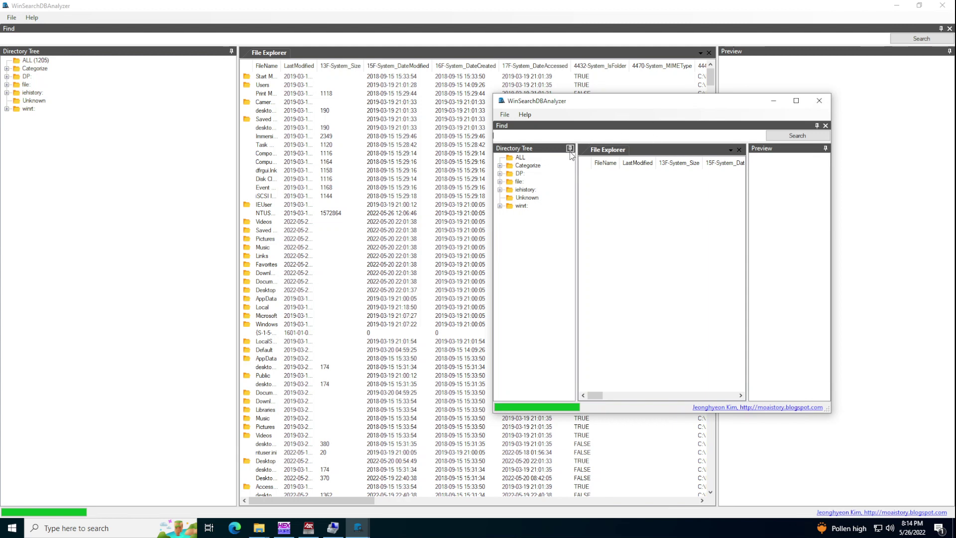
left_click(519, 157)
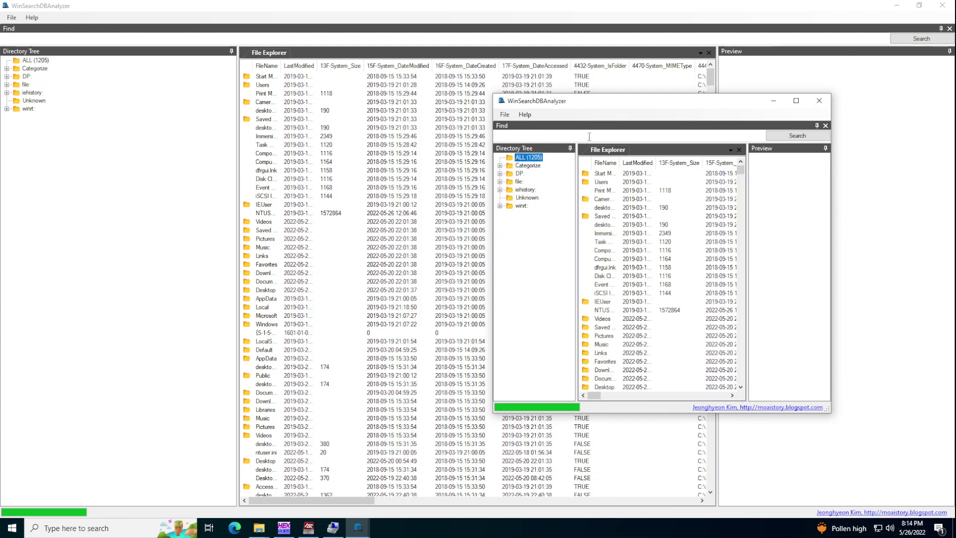
Move the second analyzer window to the upper right and restore the left window's size.
left_click_drag(602, 103, 541, 103)
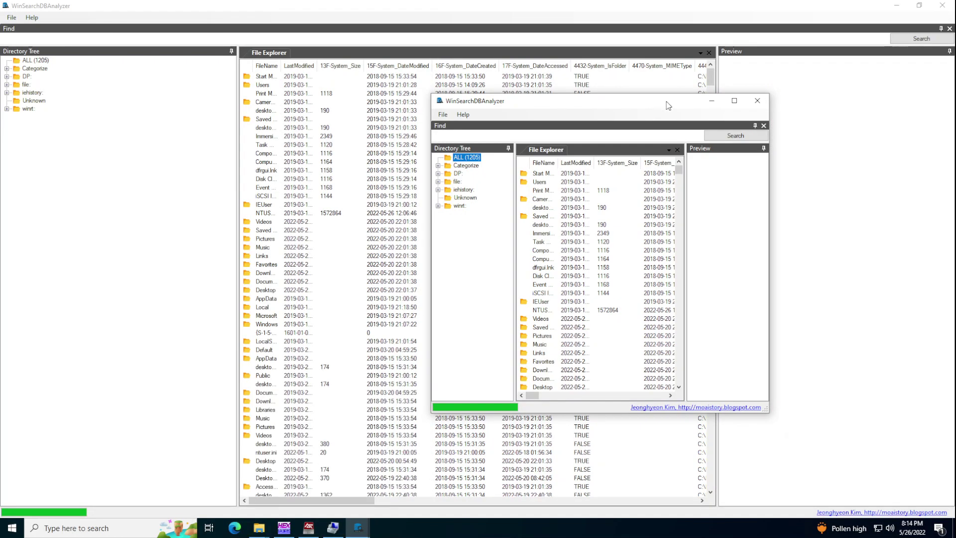
left_click_drag(586, 106, 755, 75)
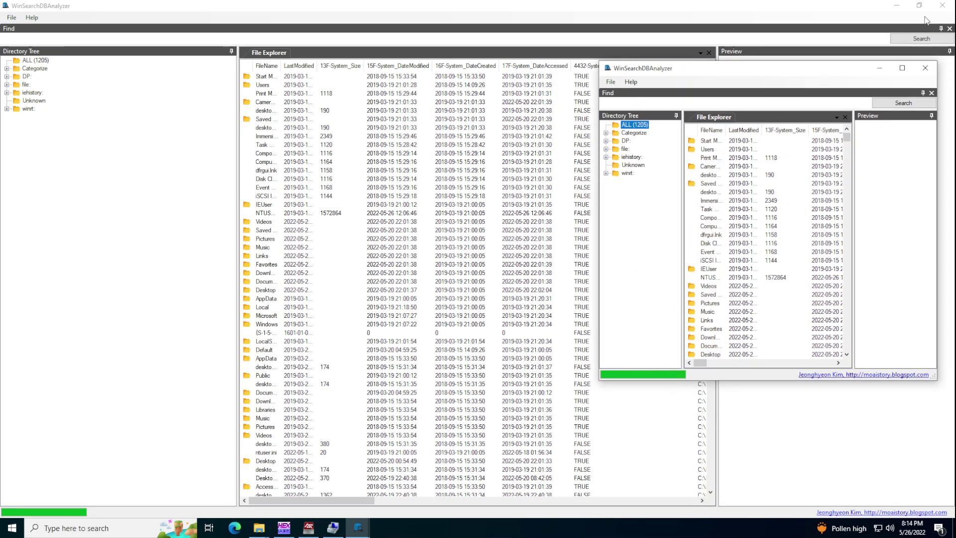
left_click(920, 5)
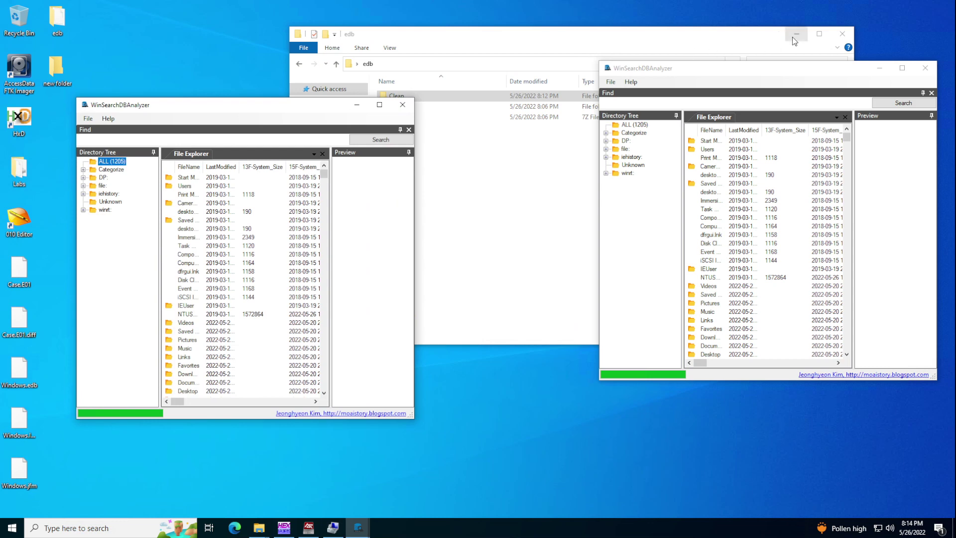
Minimize File Explorer and drag the left analyzer window up beside the right one.
left_click(796, 34)
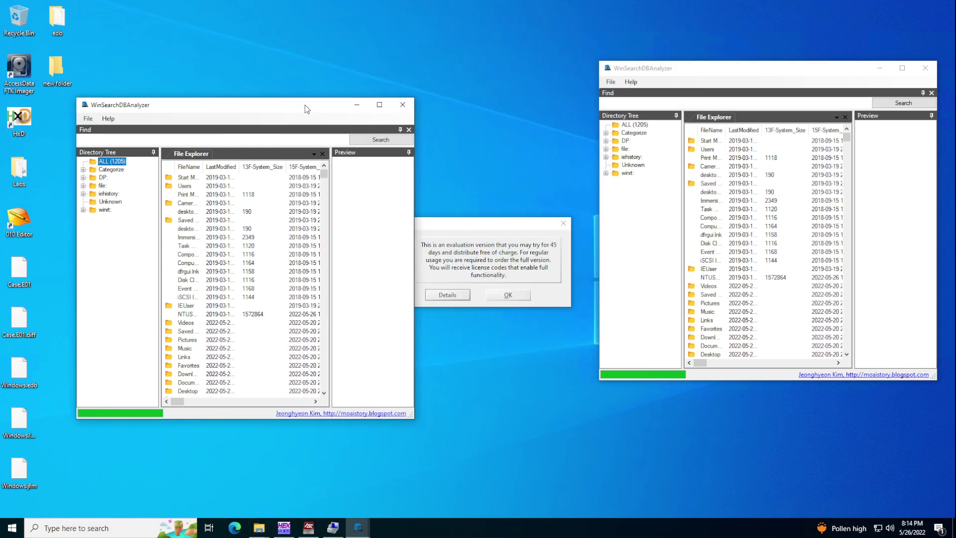
left_click_drag(307, 115, 449, 71)
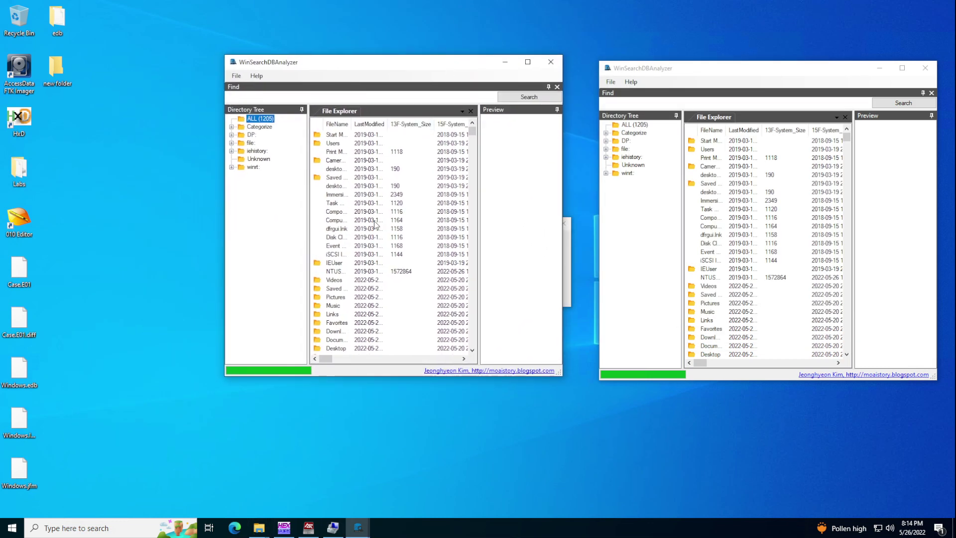